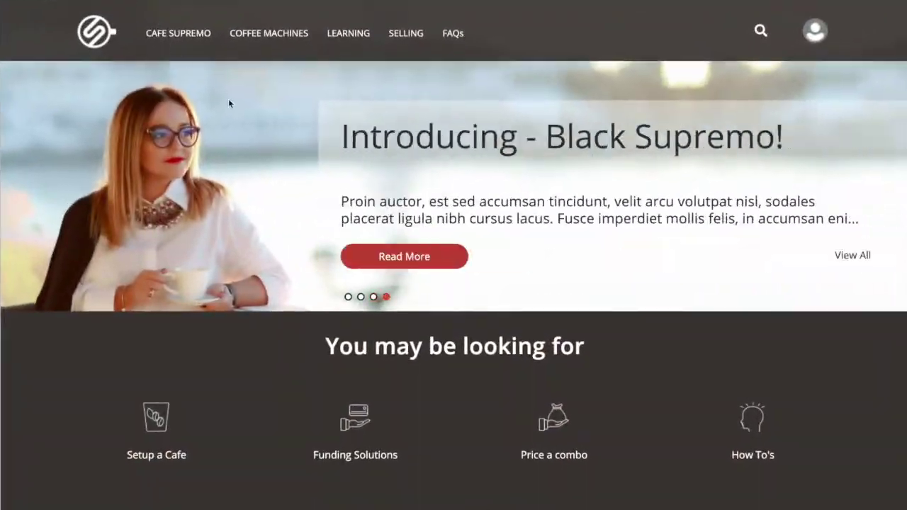
Look through the home page sections, including Learning Videos, and open the Coffee Machines page.
scroll(263, 119, down, 15)
scroll(263, 119, up, 8)
scroll(263, 117, down, 8)
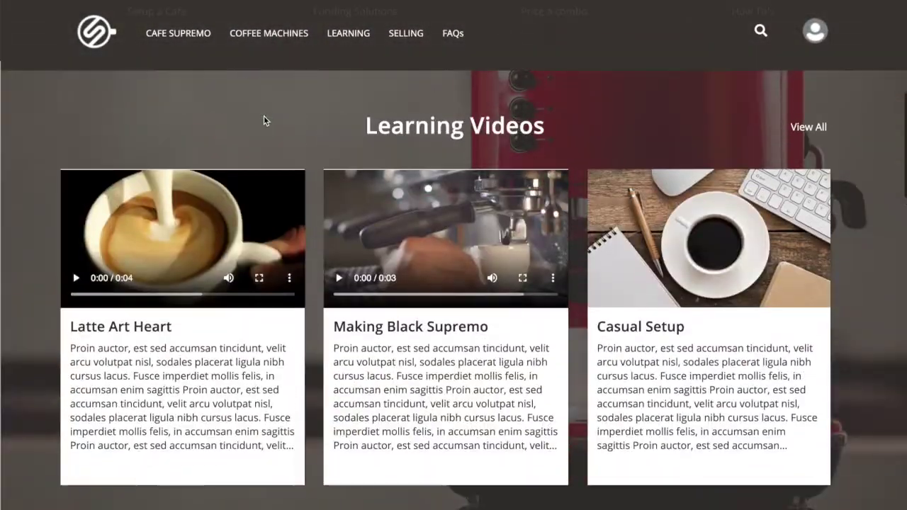
mouse_move(609, 252)
click(264, 34)
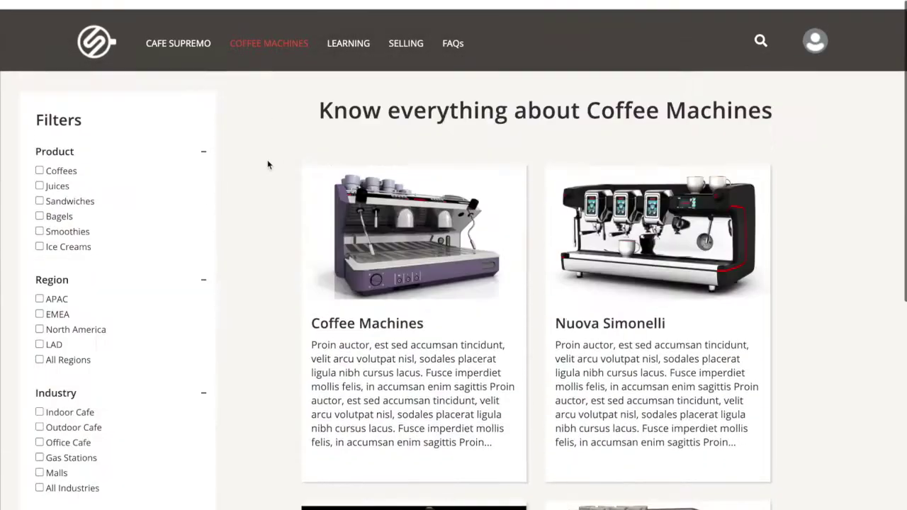
Open the Learning page and look through its content cards and Learning Videos section.
click(348, 33)
scroll(326, 152, down, 2)
scroll(331, 158, down, 15)
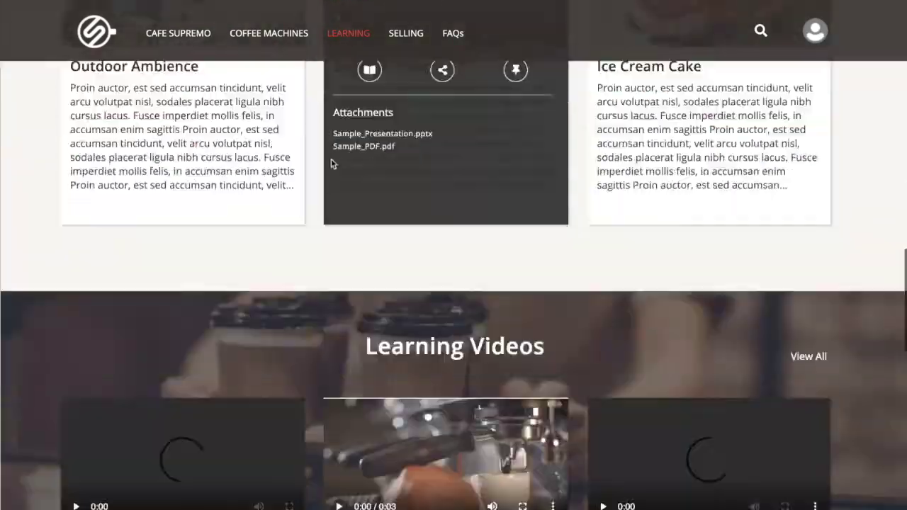
scroll(331, 158, up, 20)
Open the Cafe Supremo page and look through its sections, including Cafe Accessories and Fresh Arrivals.
click(172, 31)
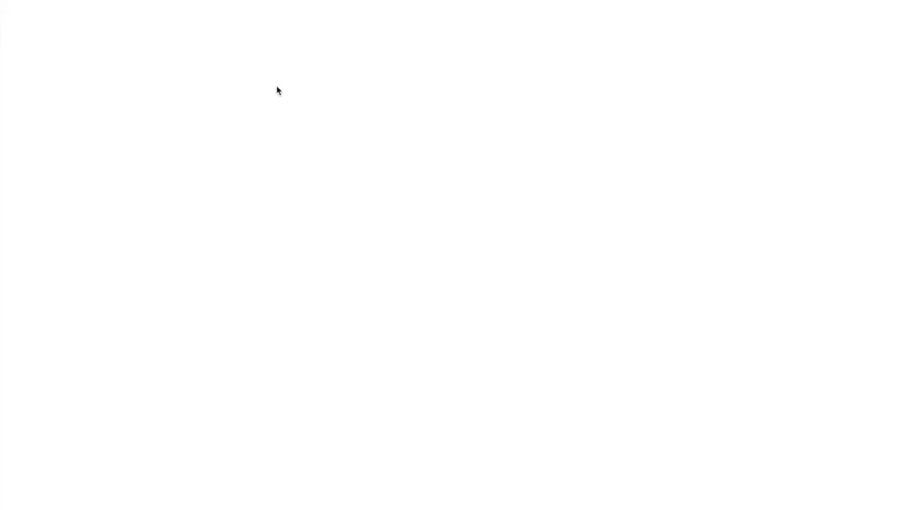
scroll(466, 208, down, 5)
scroll(466, 208, down, 8)
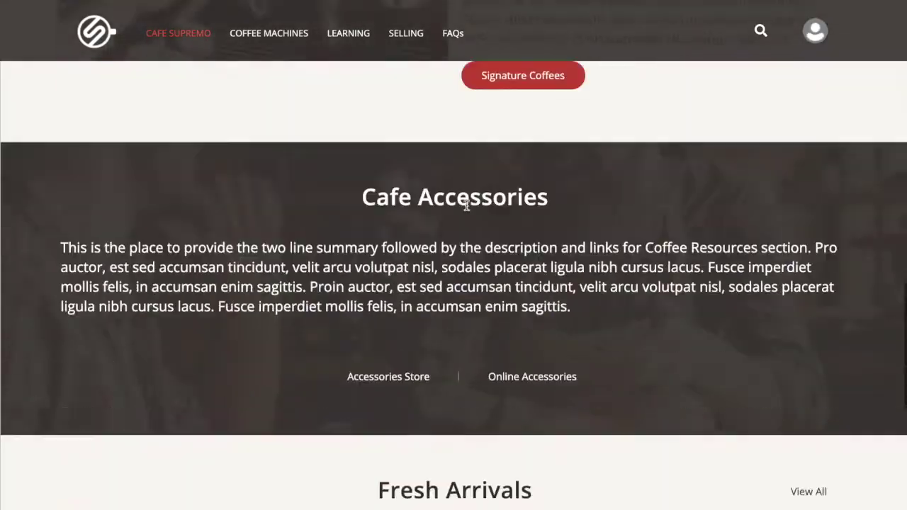
scroll(467, 208, up, 20)
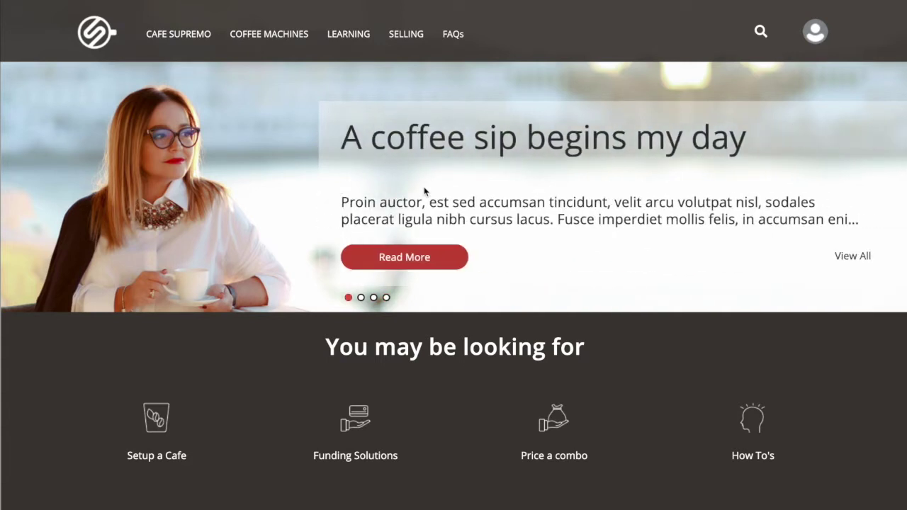
Open the full announcement from the home page banner, review its similar items, and return to the home page.
click(403, 259)
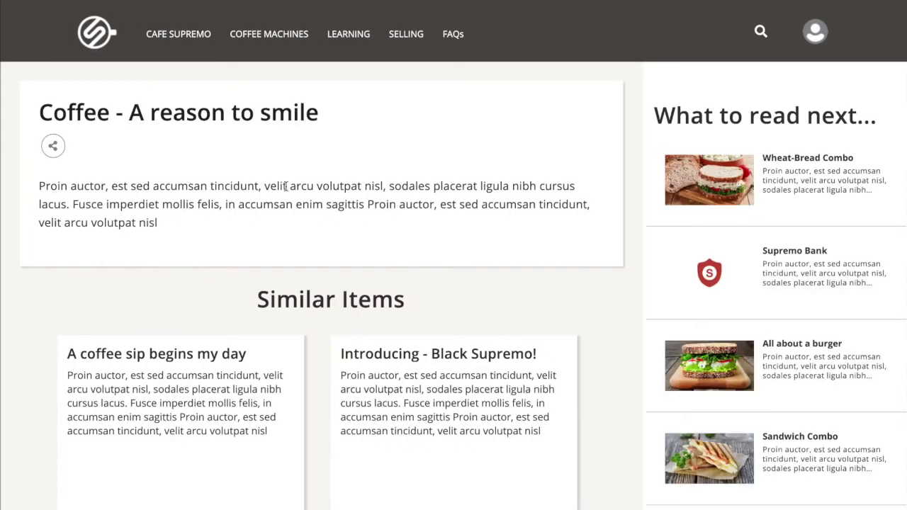
scroll(290, 199, down, 3)
scroll(291, 198, up, 3)
click(399, 98)
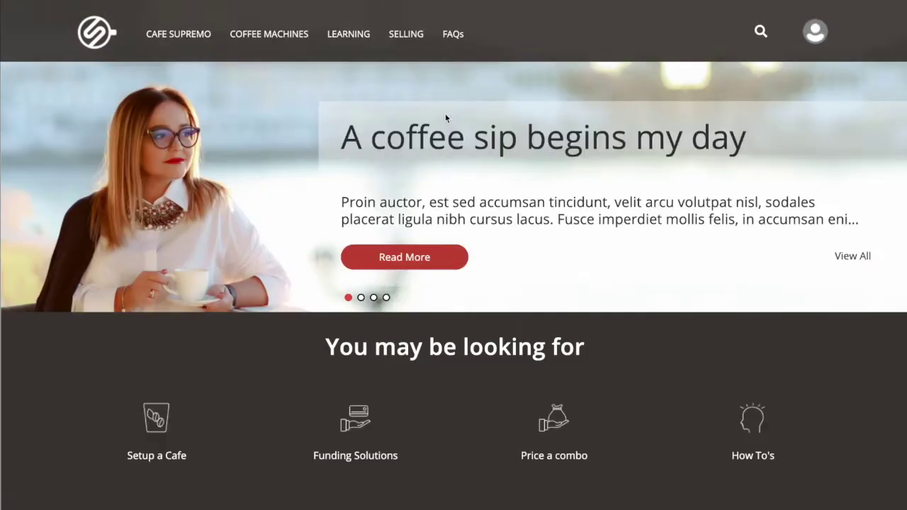
Open the list of all announcements, review its product, region, industry and date filters, and go back to the home page.
click(855, 256)
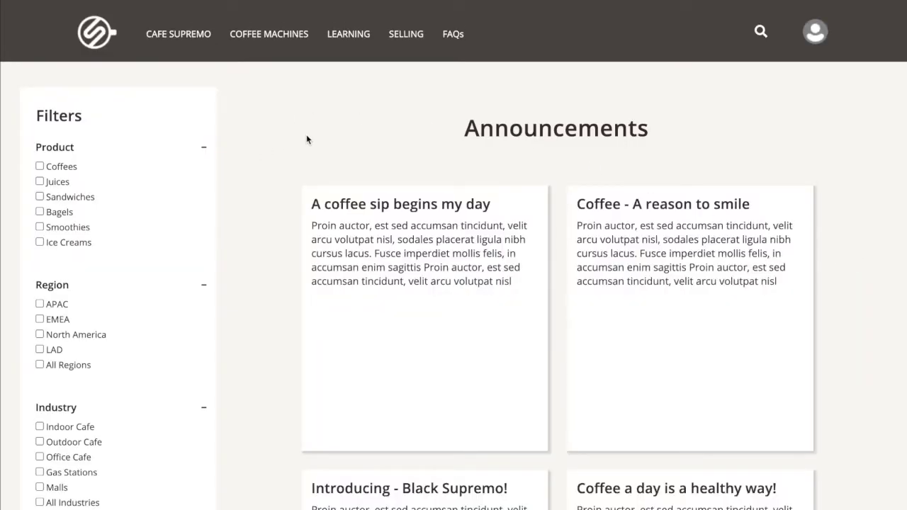
scroll(97, 158, down, 2)
scroll(97, 162, down, 5)
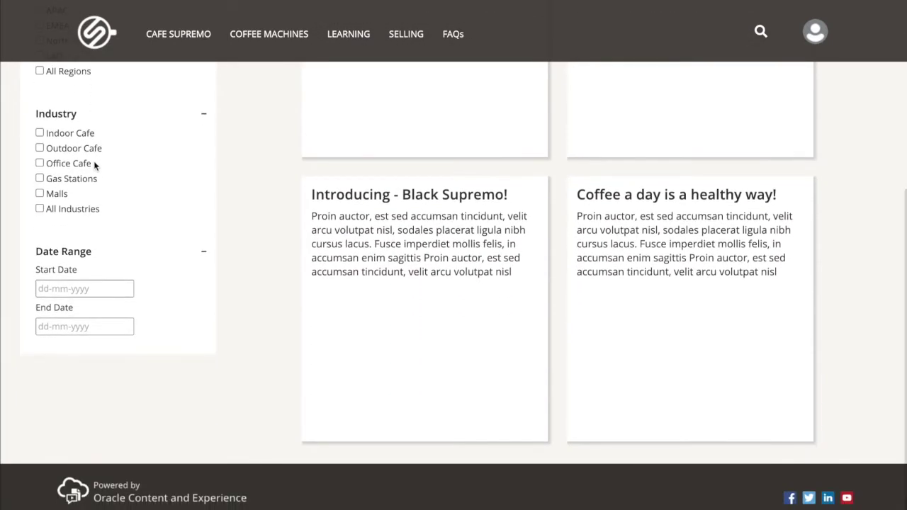
scroll(95, 164, up, 7)
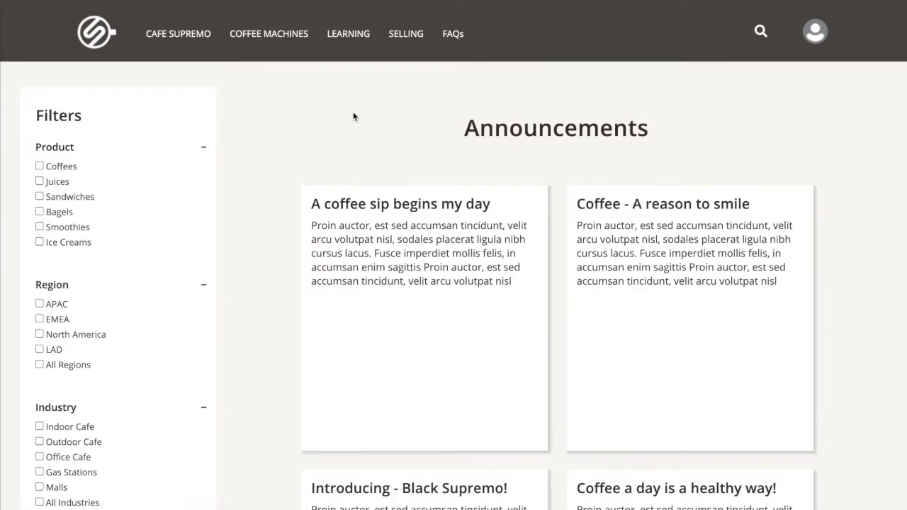
key(alt+Left)
Show all Funding Solutions items from the home page and review the available filters.
scroll(463, 204, down, 10)
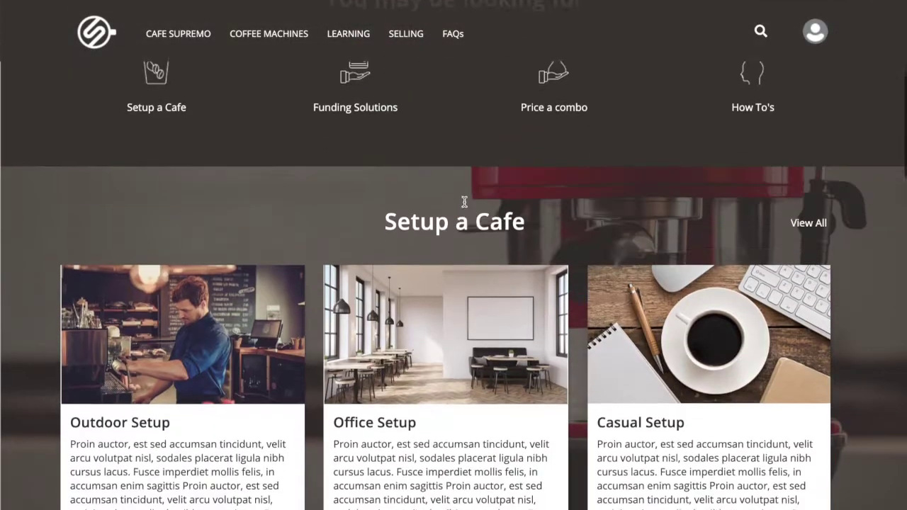
scroll(465, 202, down, 5)
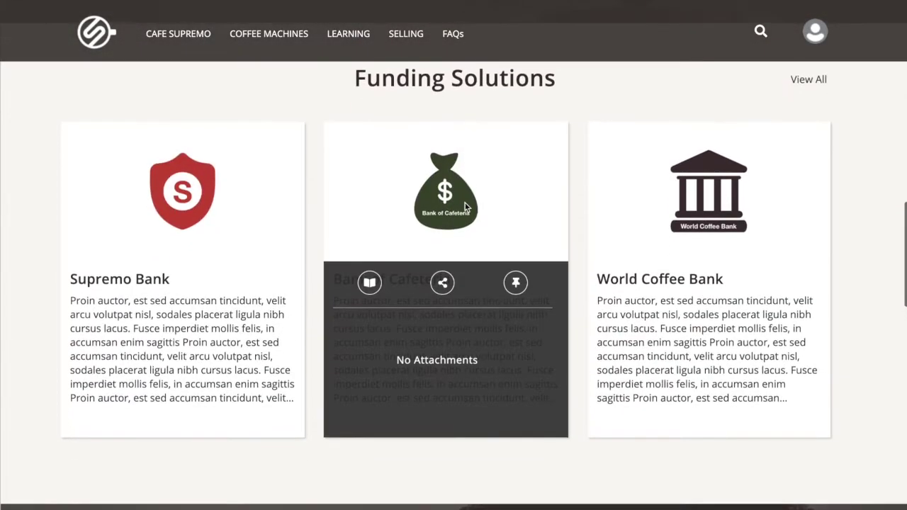
click(797, 92)
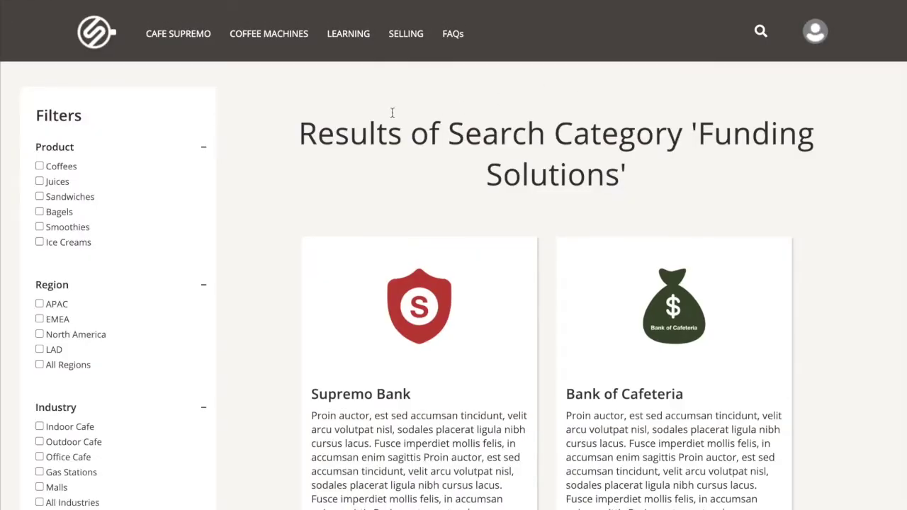
scroll(47, 249, down, 5)
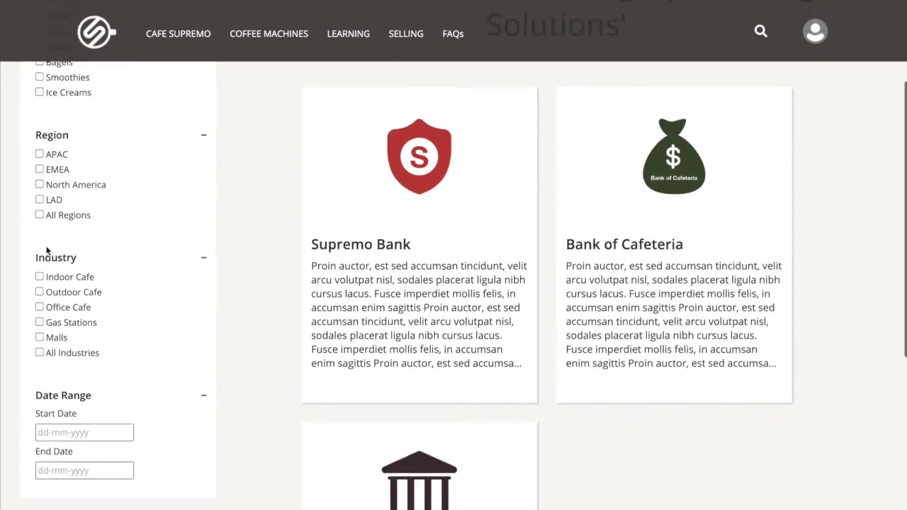
scroll(47, 246, up, 5)
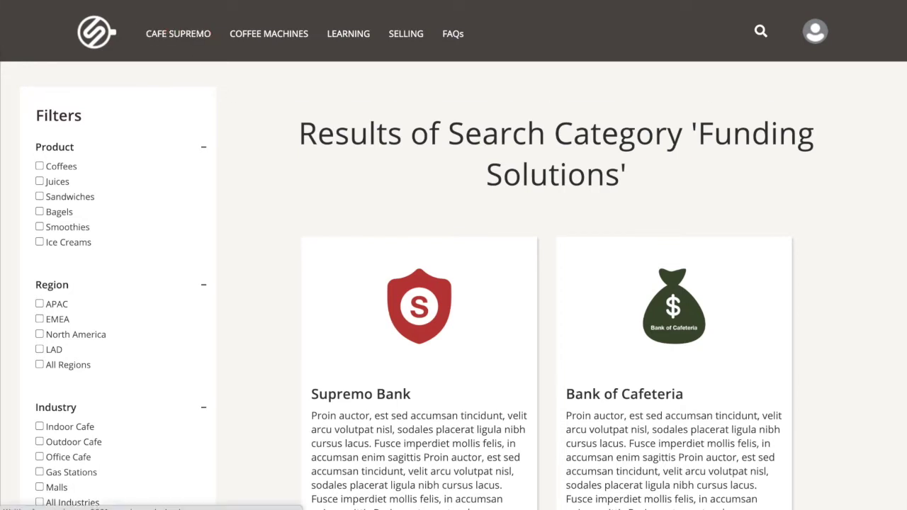
Return to the home page and open the full Supremo Sunday article from the How To's section.
click(117, 33)
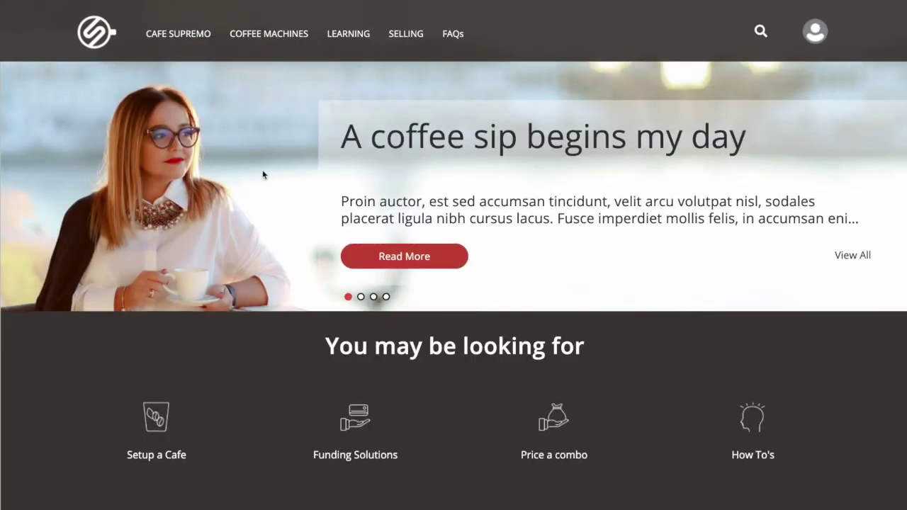
scroll(260, 172, down, 10)
scroll(262, 172, down, 10)
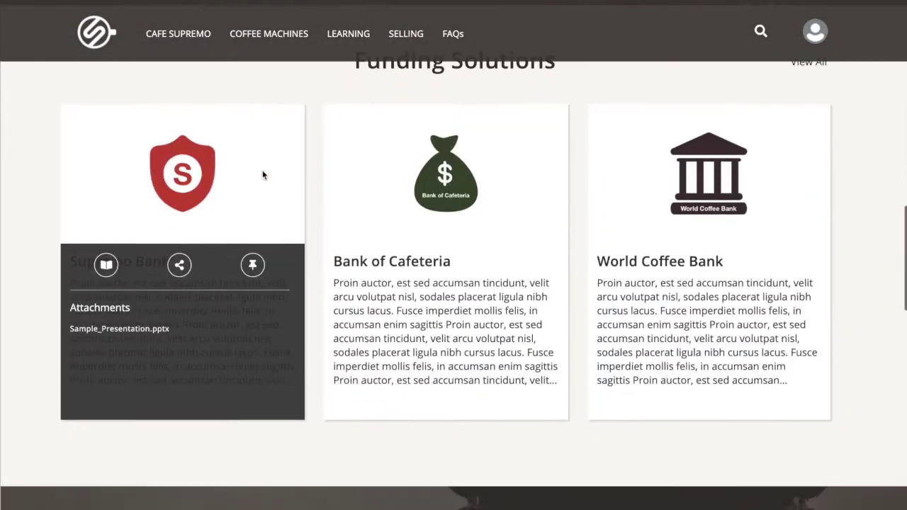
scroll(263, 172, down, 7)
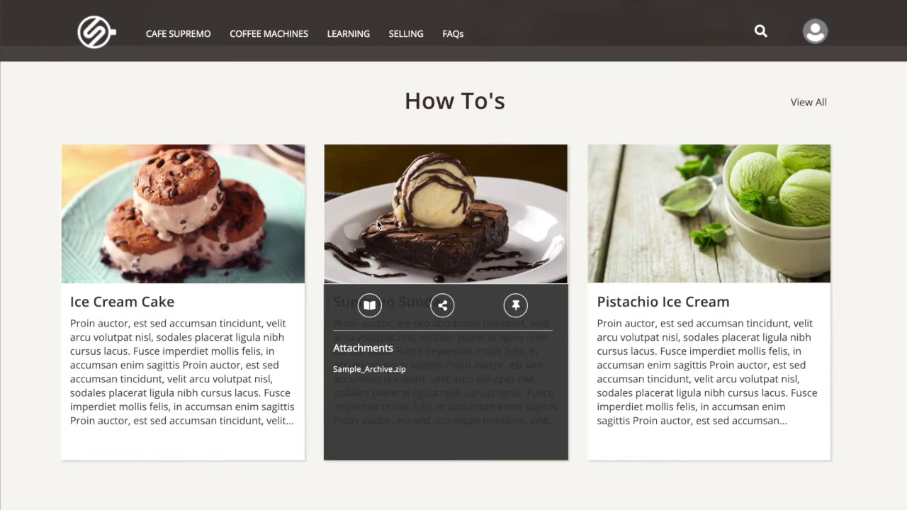
mouse_move(671, 234)
mouse_move(447, 239)
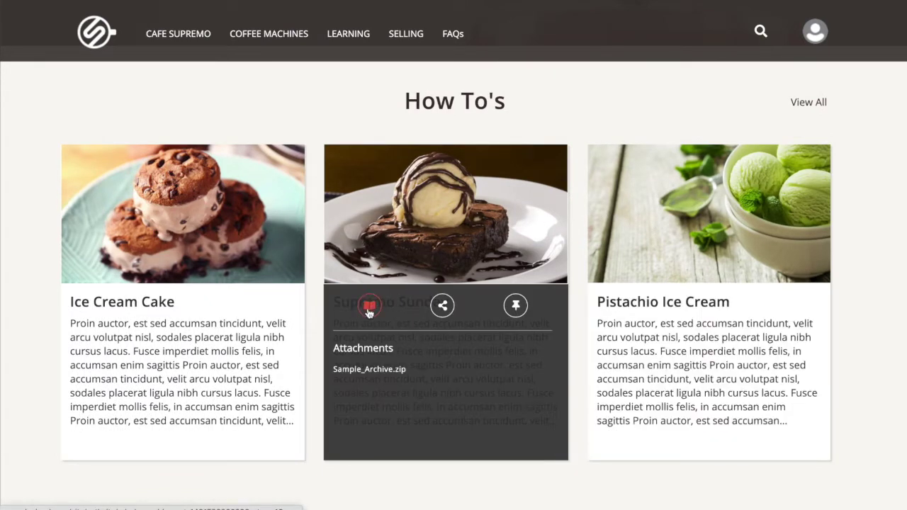
click(369, 308)
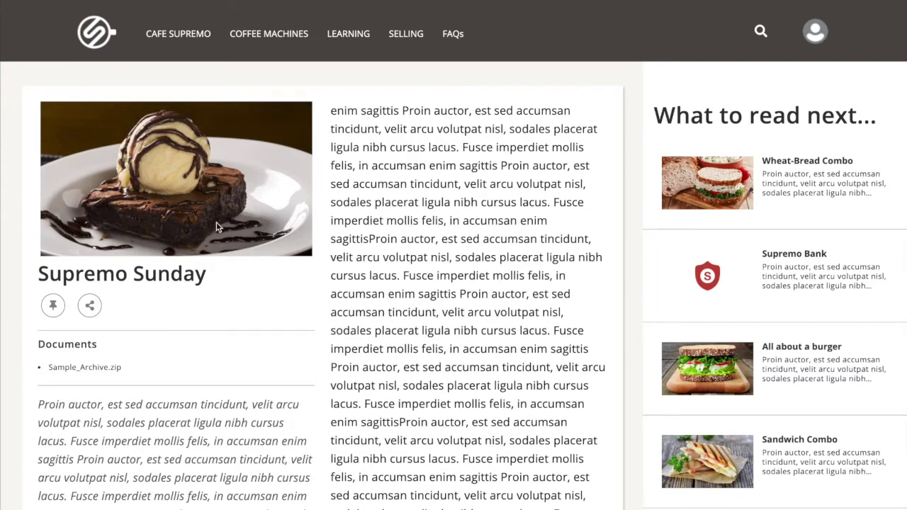
Examine the Supremo Sunday article's text and its attached Sample_Archive.zip document.
scroll(217, 226, down, 3)
scroll(216, 226, down, 2)
scroll(216, 226, up, 2)
scroll(216, 226, up, 3)
scroll(321, 228, down, 4)
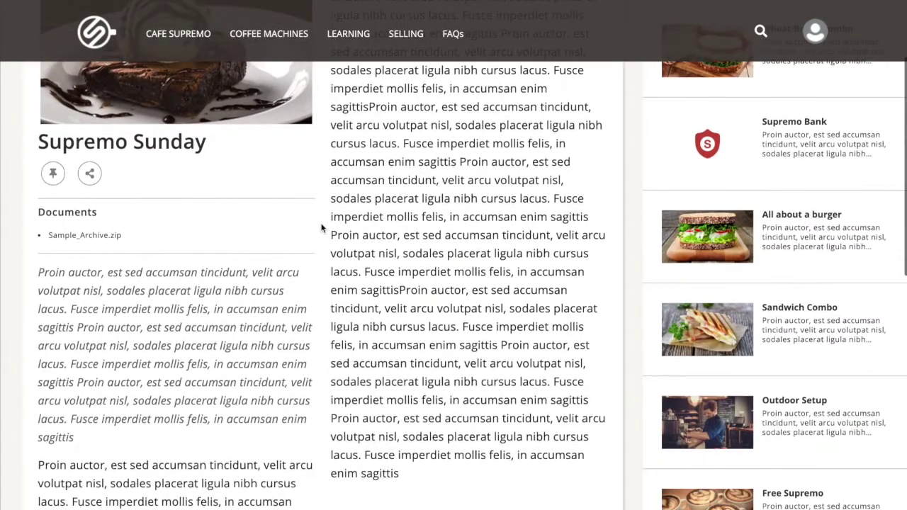
scroll(321, 227, down, 2)
scroll(321, 227, down, 3)
scroll(322, 227, up, 6)
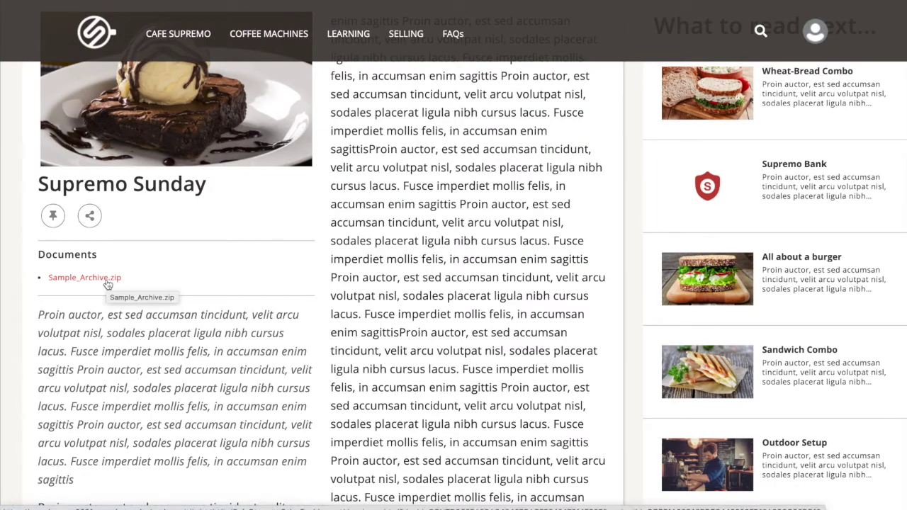
Review the Similar Items suggested below the Supremo Sunday article.
scroll(108, 284, down, 10)
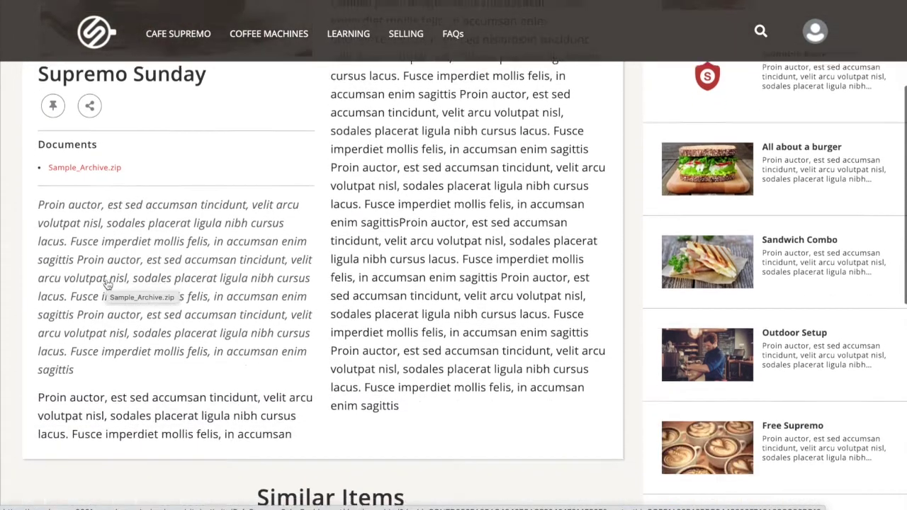
scroll(107, 284, down, 3)
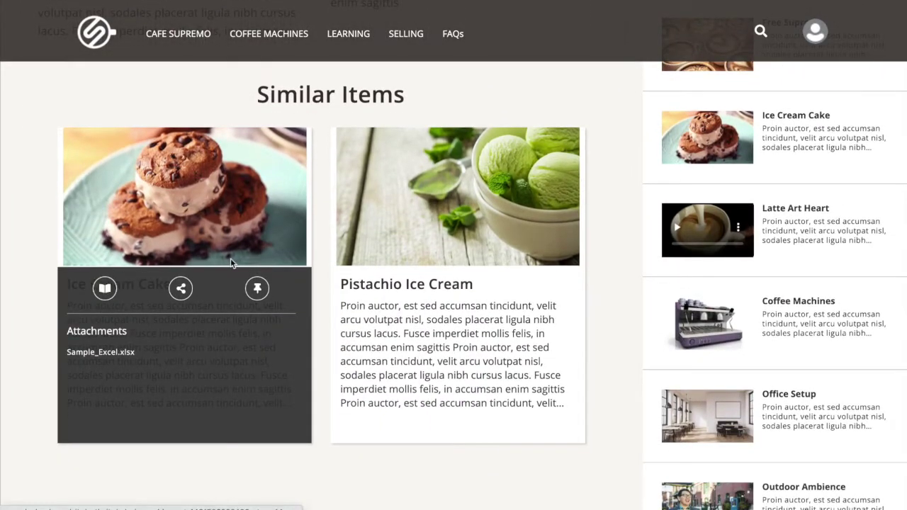
mouse_move(364, 271)
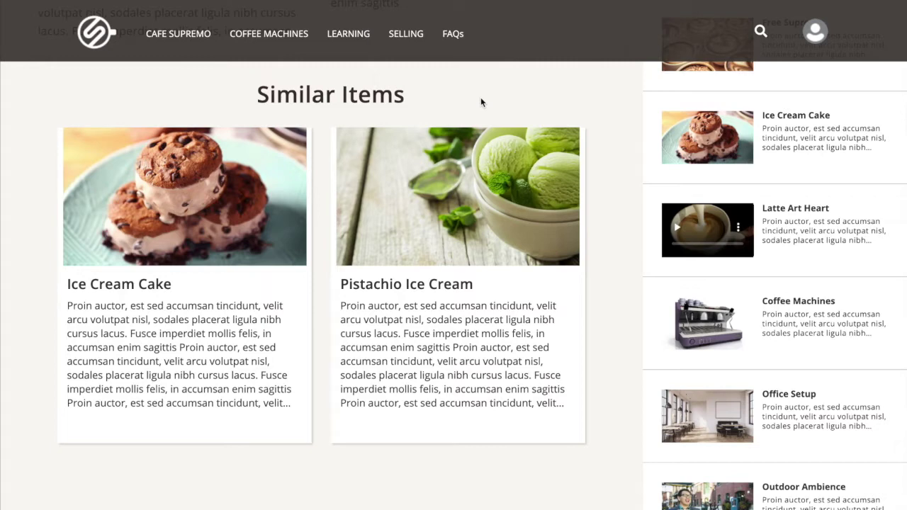
scroll(480, 103, up, 10)
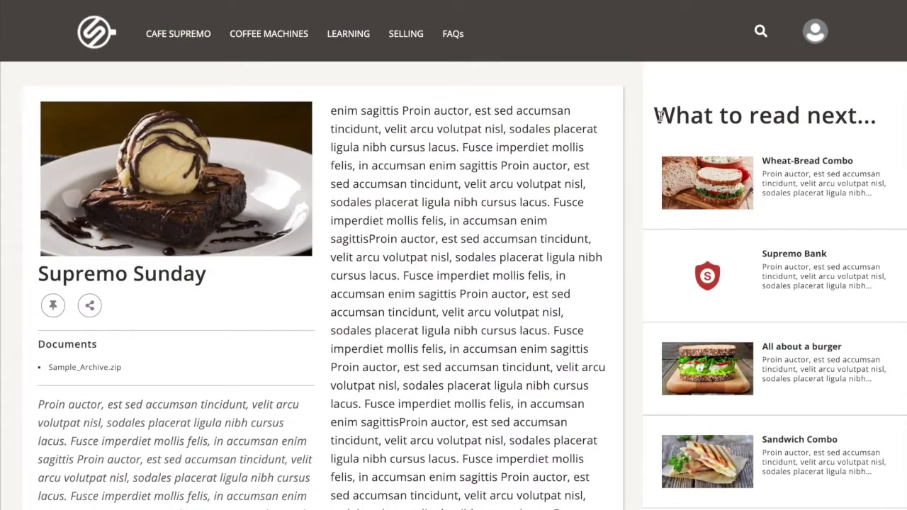
Examine the "What to read next" recommendations beside the article and the actions offered on each item.
drag(659, 116, 883, 111)
click(864, 117)
scroll(630, 176, down, 1)
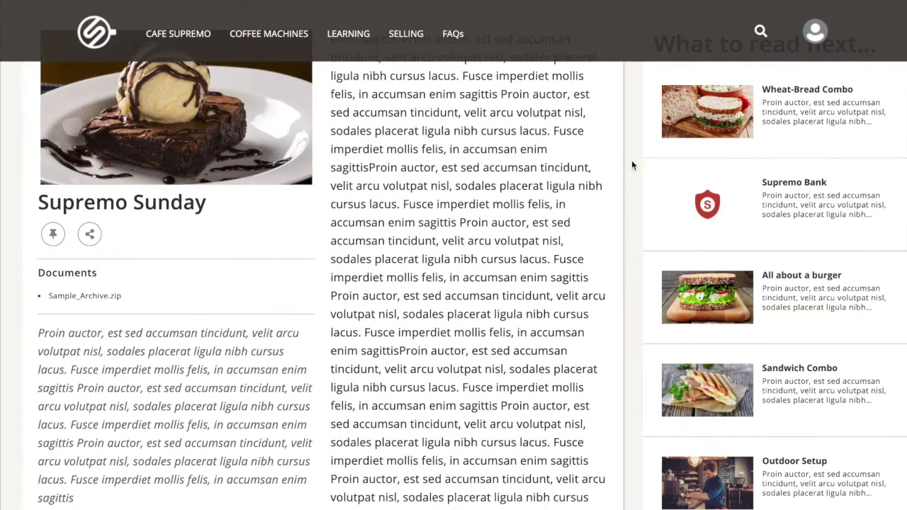
mouse_move(728, 107)
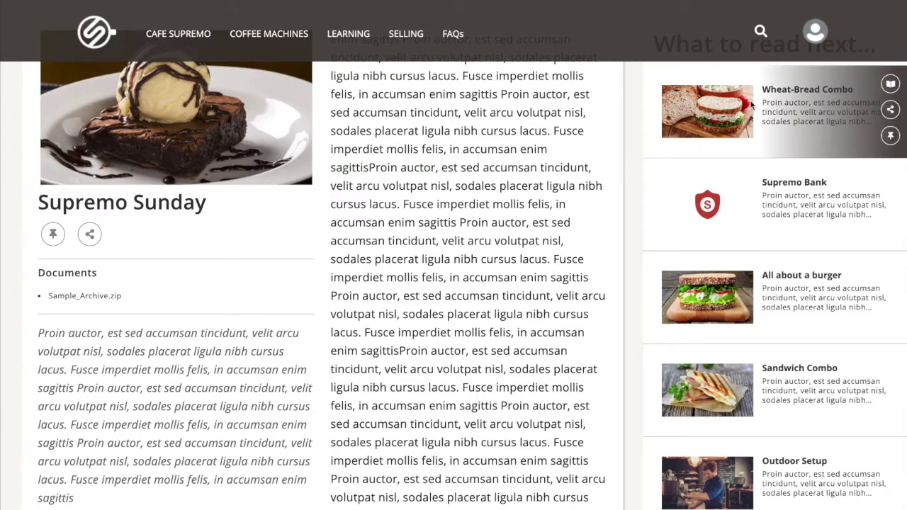
mouse_move(769, 180)
scroll(770, 188, down, 2)
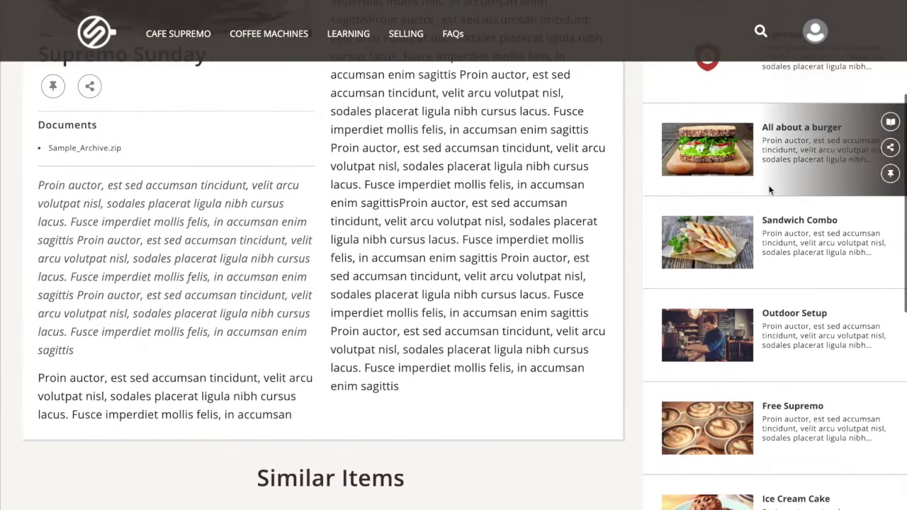
scroll(770, 188, down, 1)
scroll(770, 188, down, 2)
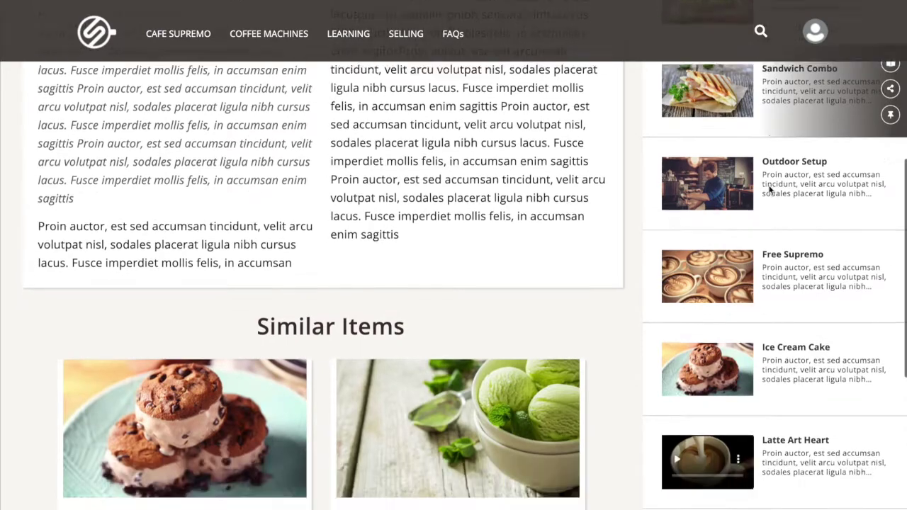
scroll(768, 188, down, 2)
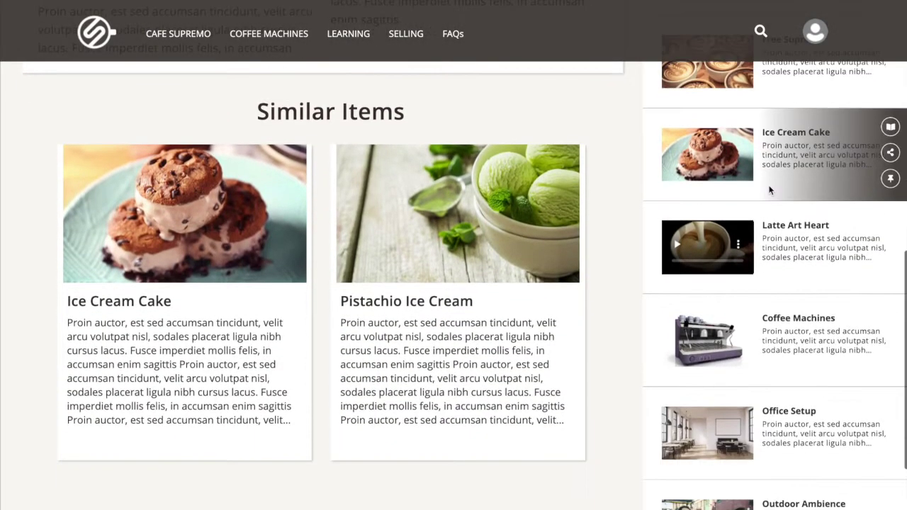
Try the Latte Art Heart video preview in the recommendations and open that item's sharing options.
mouse_move(701, 242)
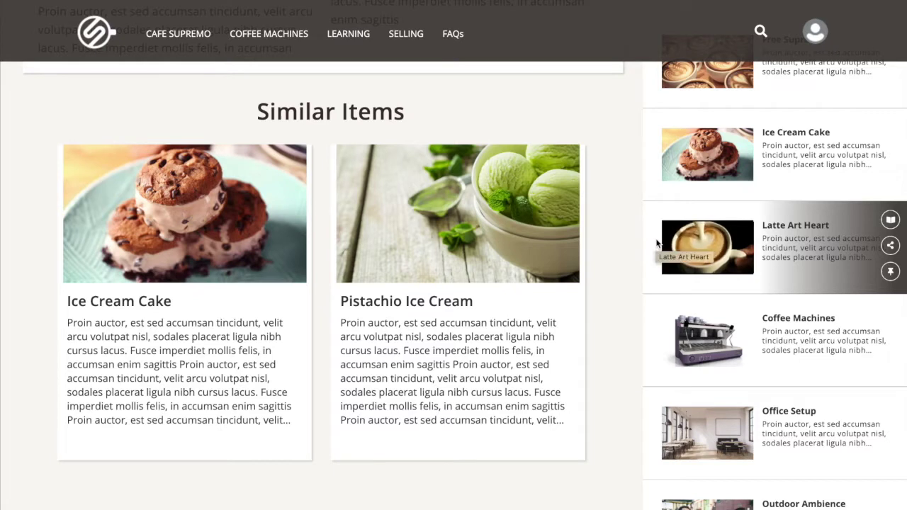
click(678, 245)
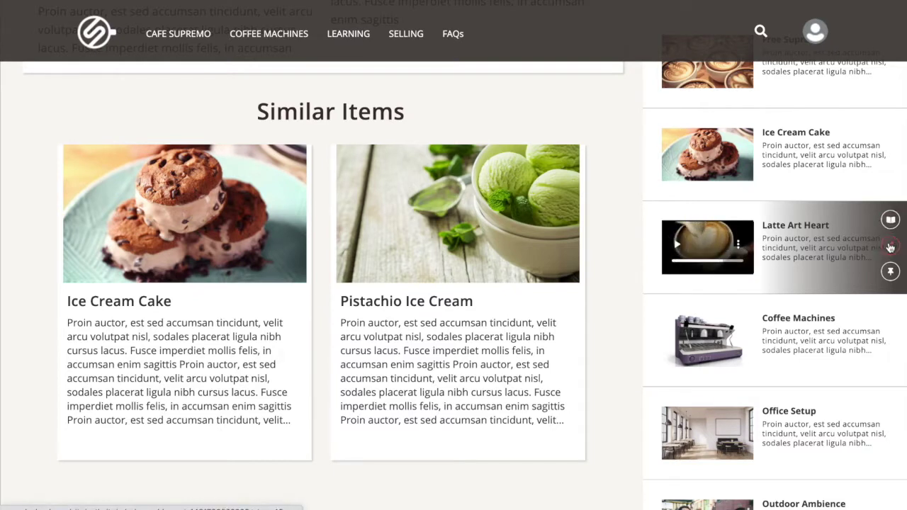
click(891, 247)
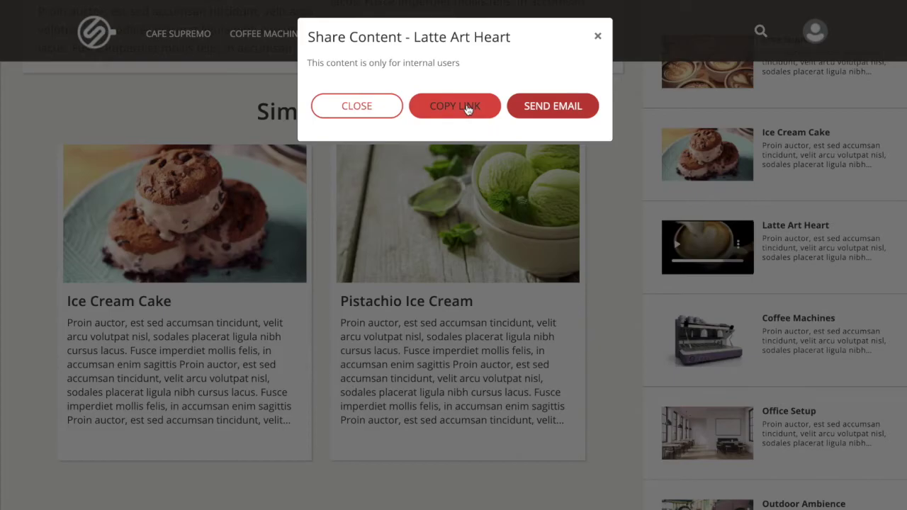
Leave the Latte Art Heart sharing options and pin the Supremo Sunday article to the favorites.
click(531, 107)
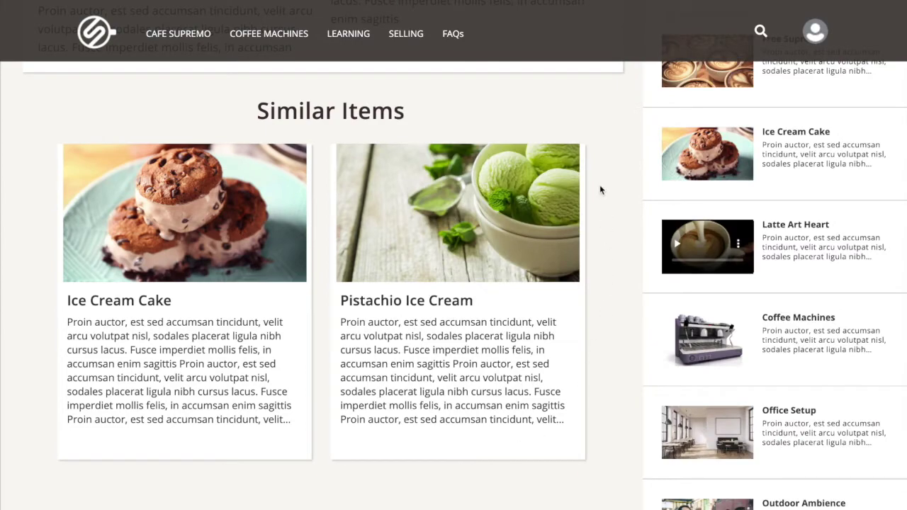
scroll(599, 170, up, 10)
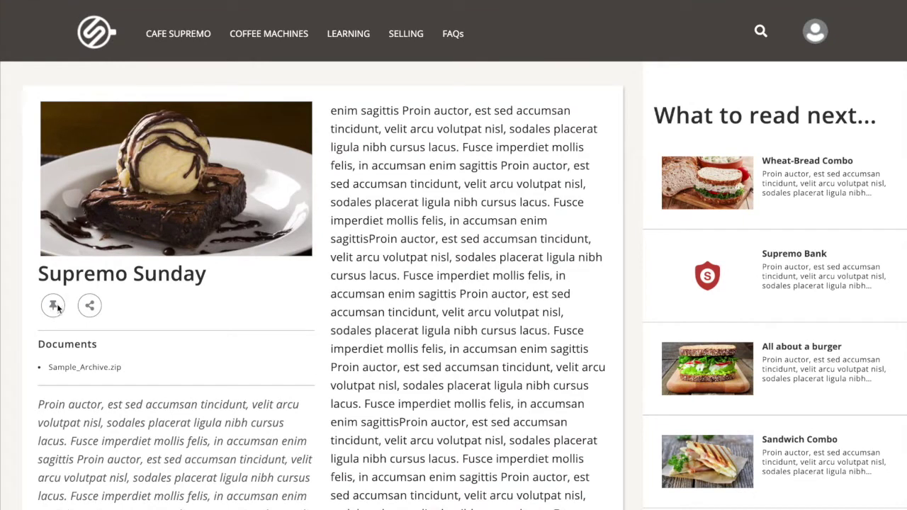
click(54, 306)
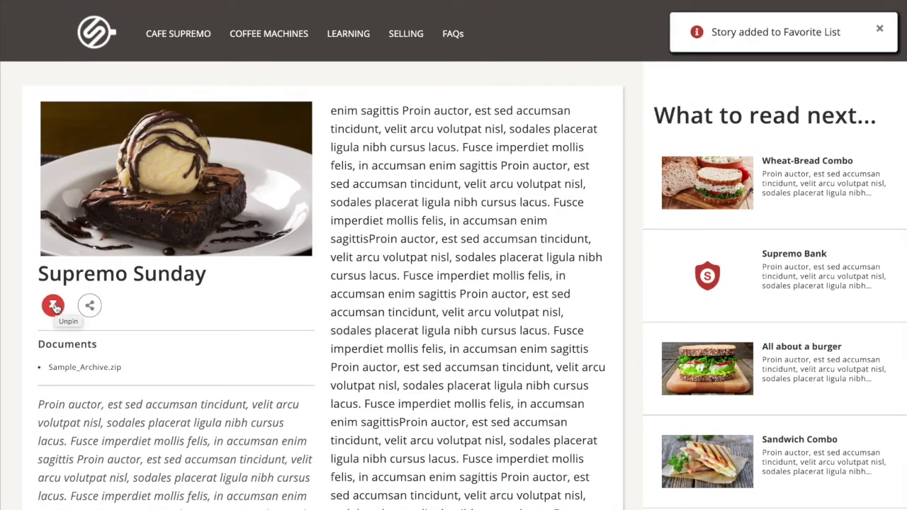
click(879, 32)
Open the list of favorite stories and examine the Supremo Sunday card with its actions and attachment.
click(815, 33)
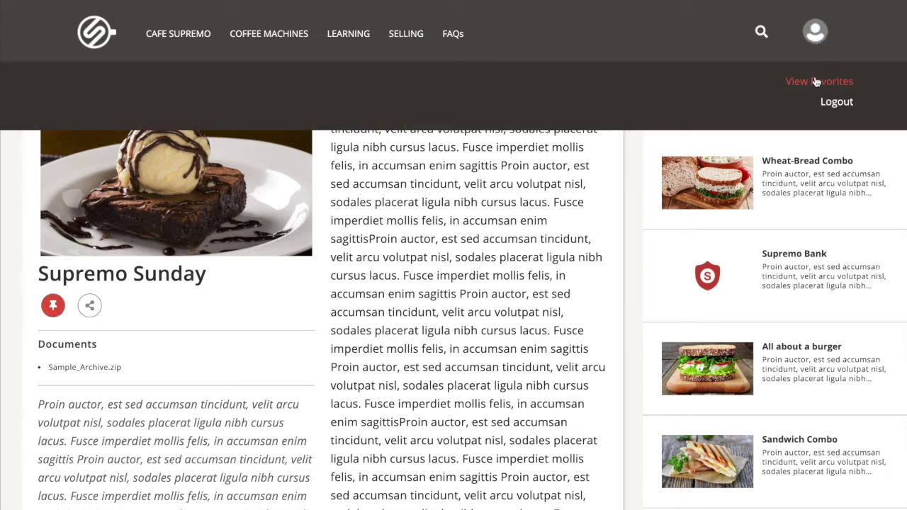
click(815, 81)
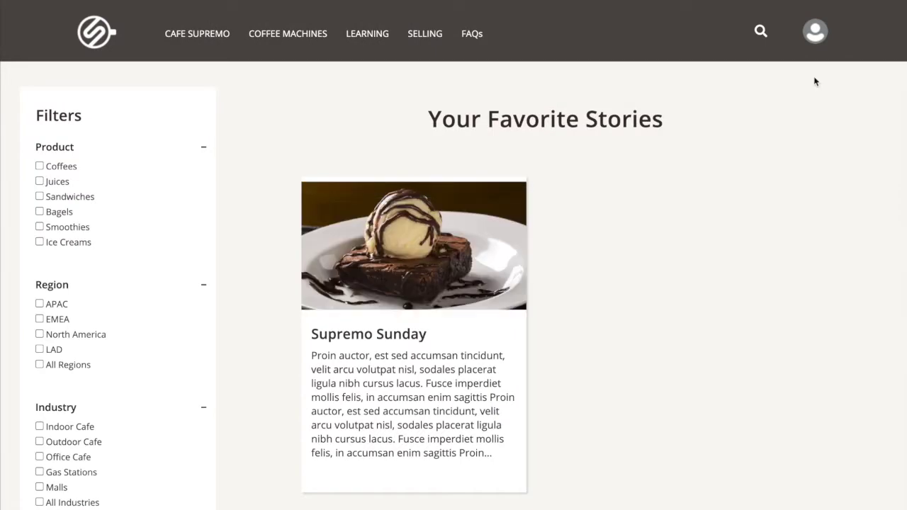
mouse_move(308, 183)
scroll(33, 181, down, 2)
scroll(32, 180, down, 1)
scroll(33, 180, up, 3)
mouse_move(345, 284)
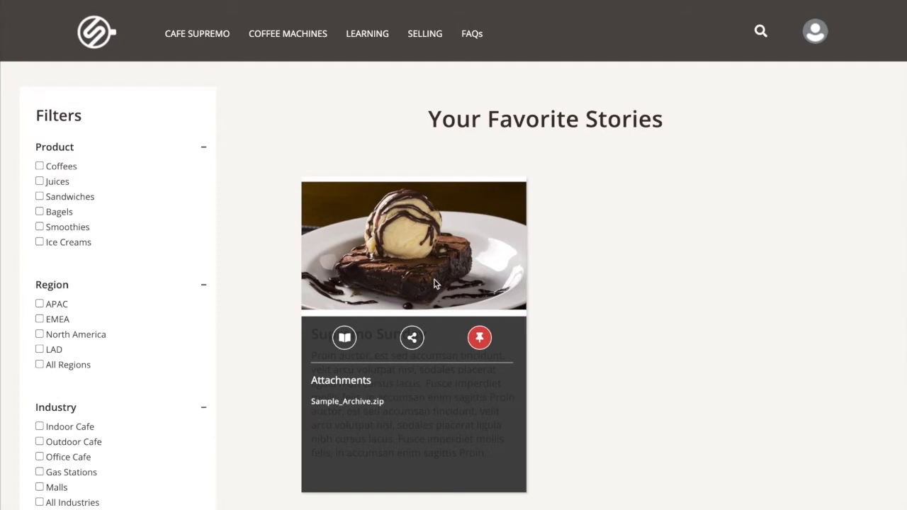
Open Outdoor Setup's Sample_PDF.pdf attachment from the home page's Setup a Cafe section and try the document's sharing options.
click(86, 34)
scroll(413, 167, down, 6)
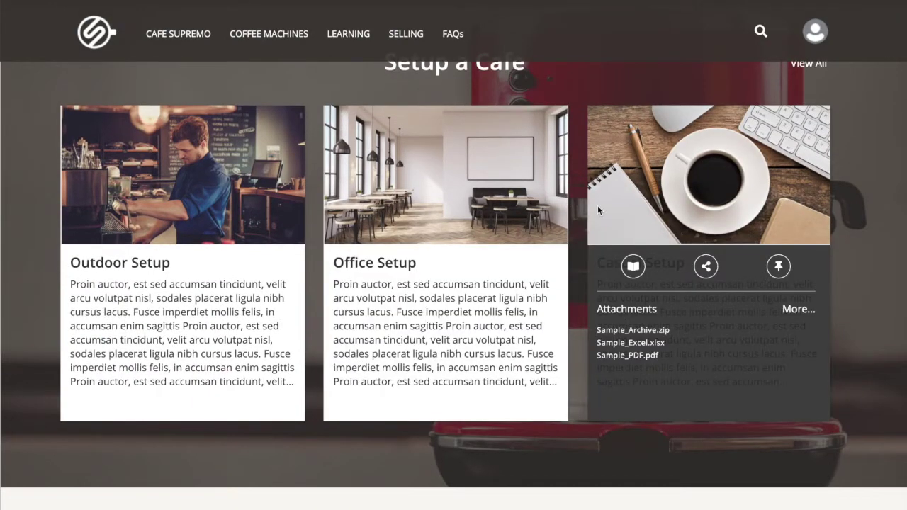
mouse_move(265, 242)
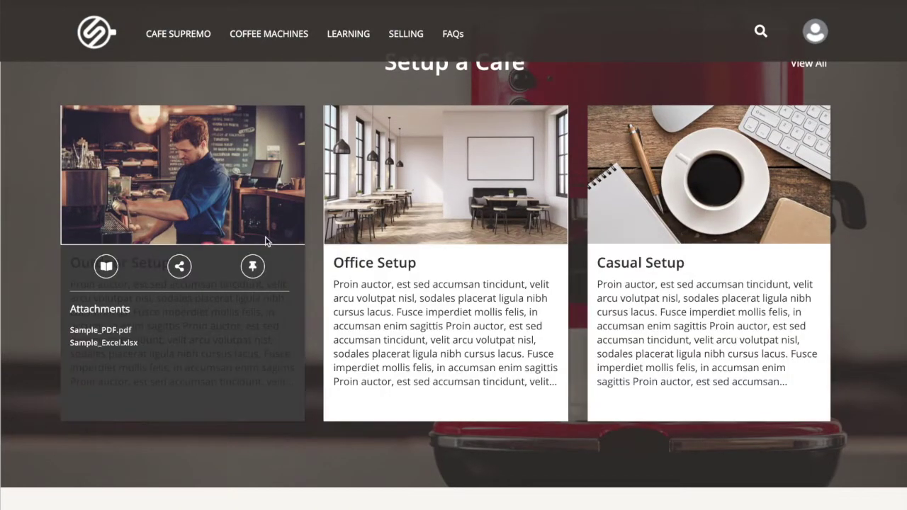
click(125, 330)
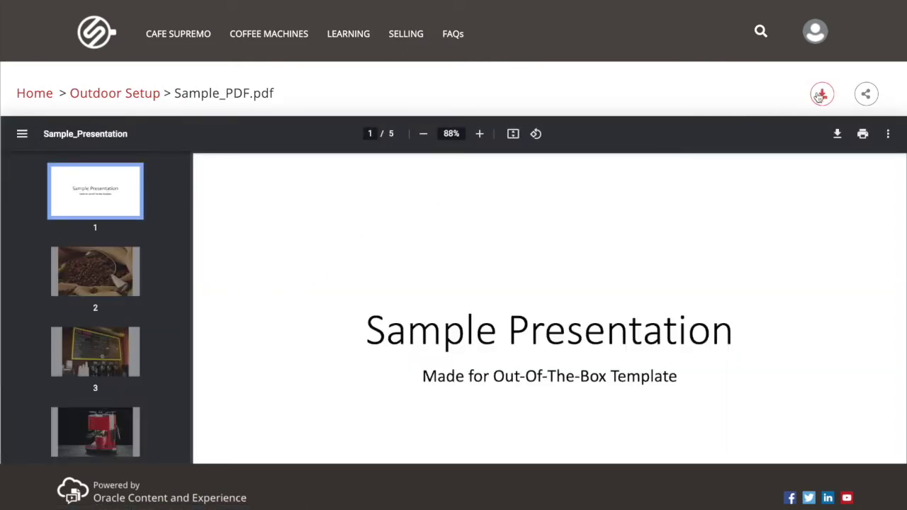
click(867, 94)
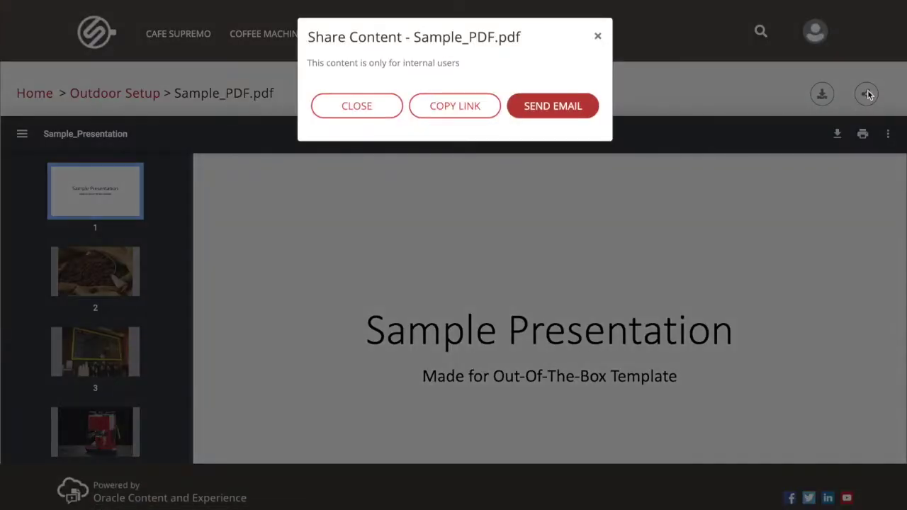
click(492, 105)
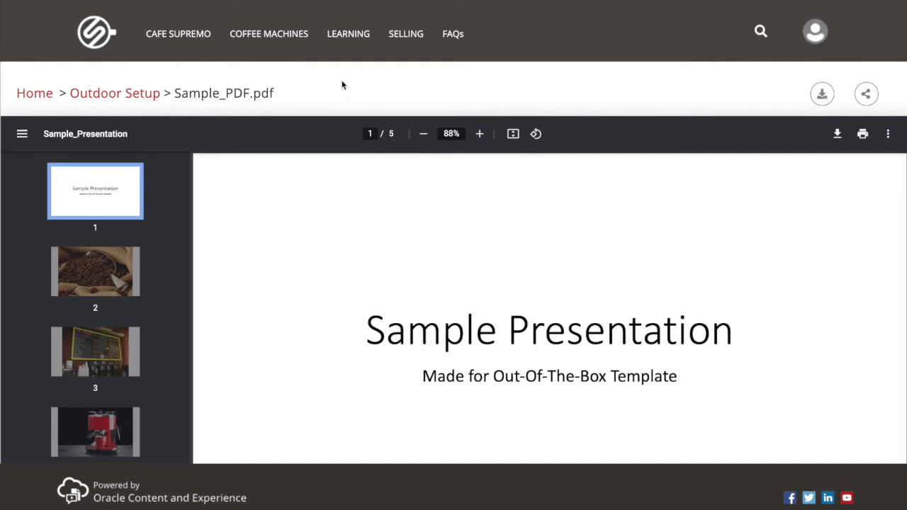
Search the portal for "Coffee" and review the suggested items with their category tags.
click(760, 32)
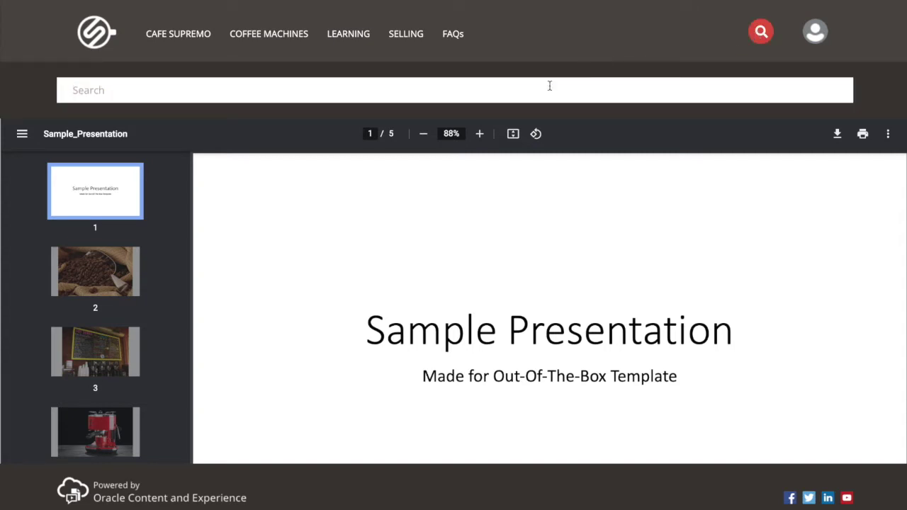
text(c)
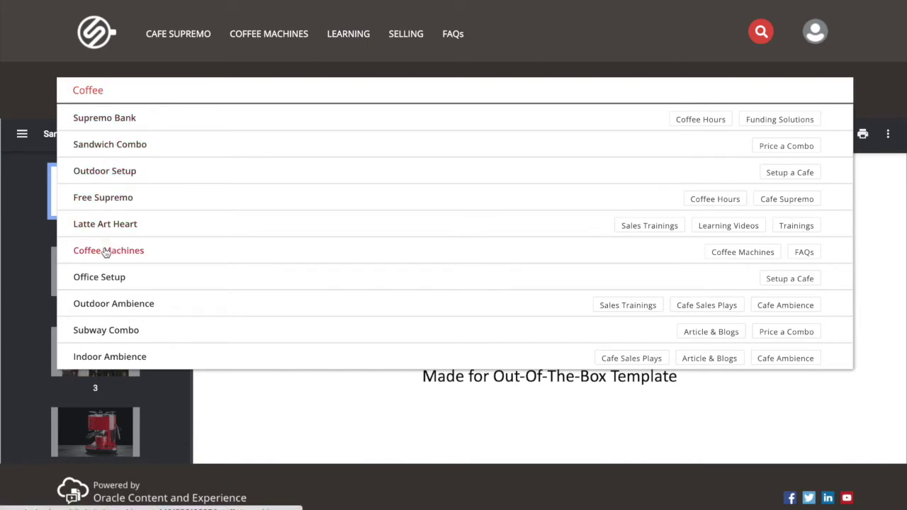
key(Escape)
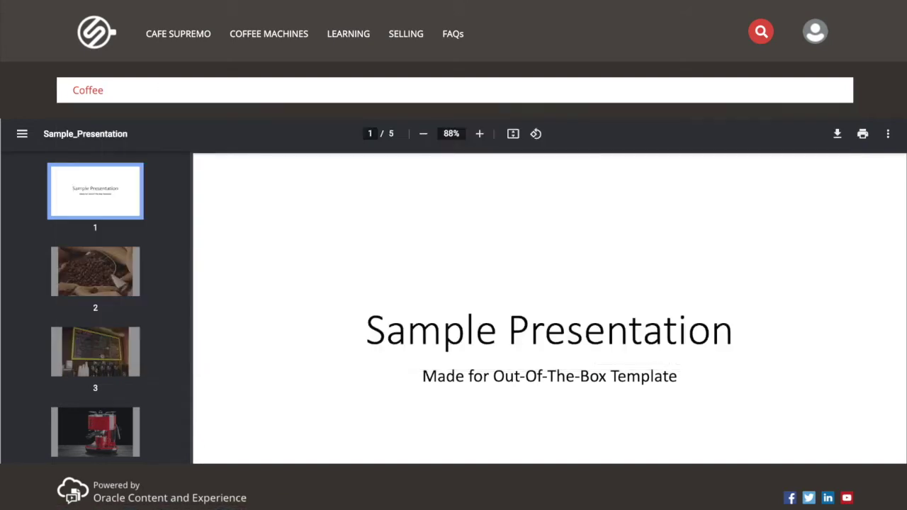
key(Return)
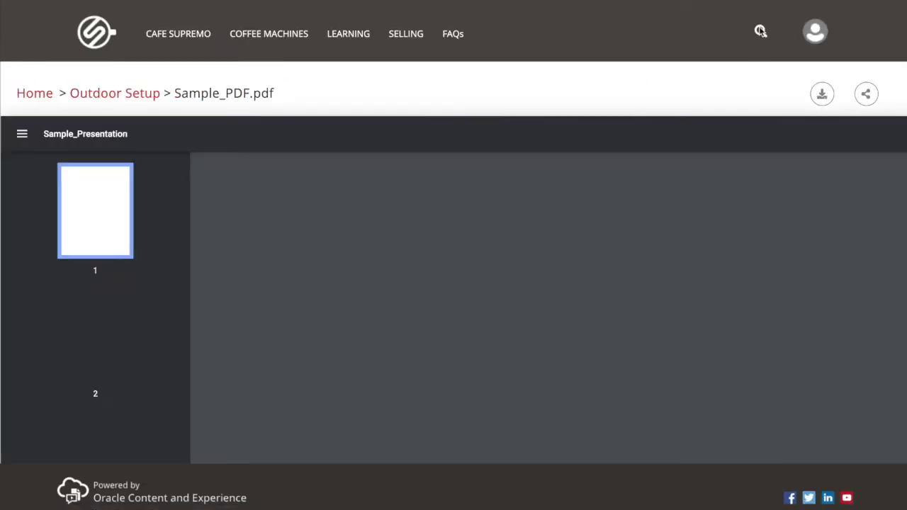
Search for "coffee" within the Coffee Hours category and look through the resulting articles and filters.
click(761, 31)
text(cof)
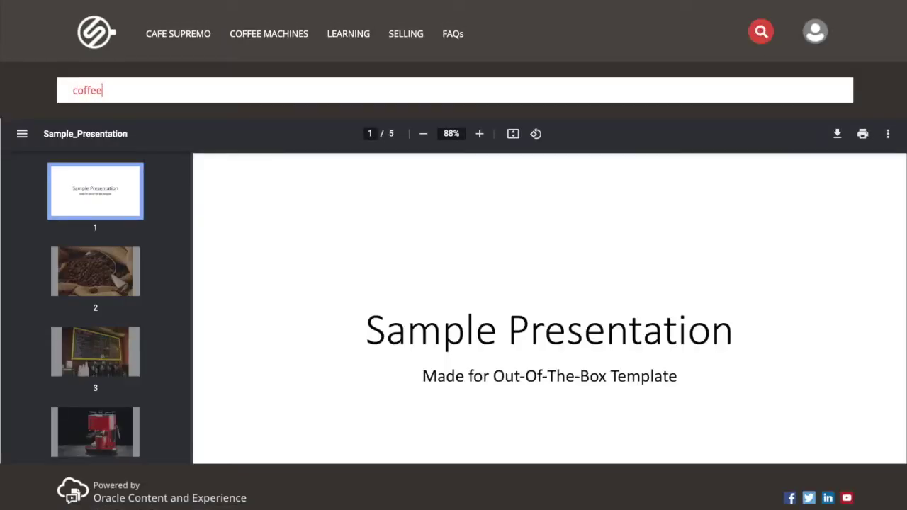
text(fee)
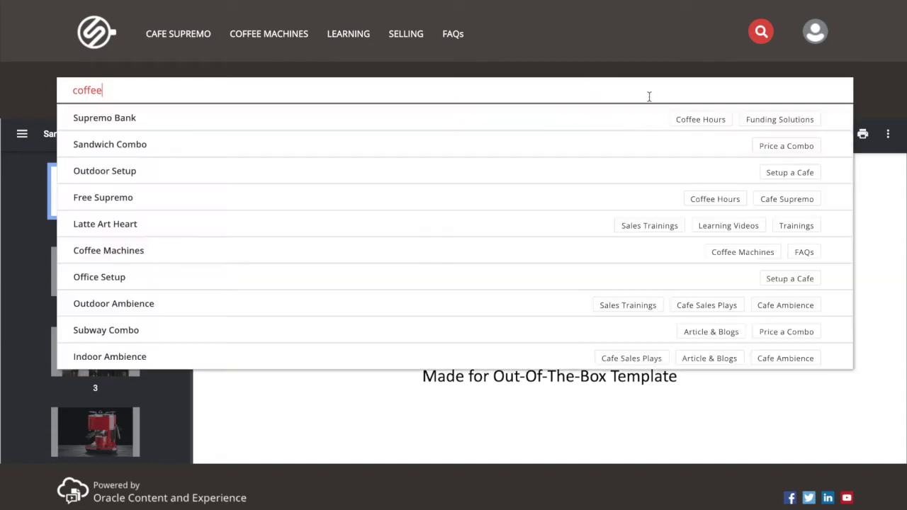
click(718, 121)
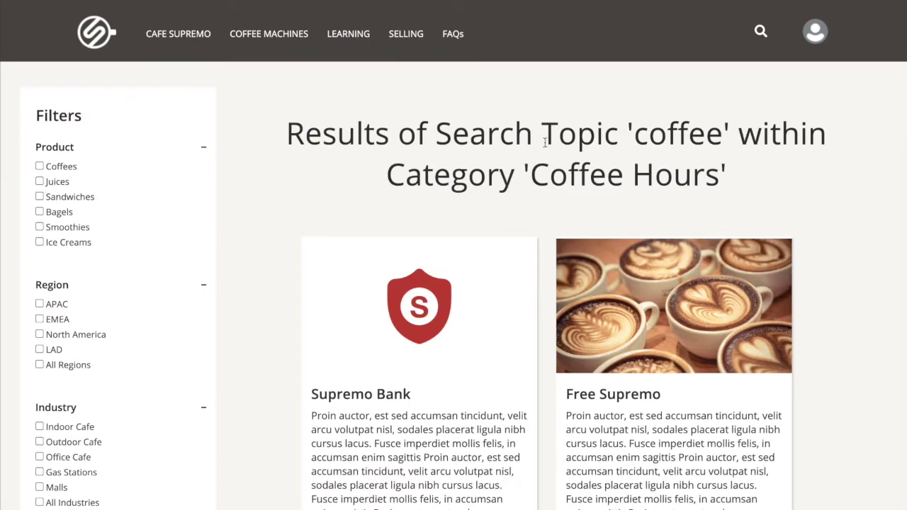
scroll(498, 139, down, 3)
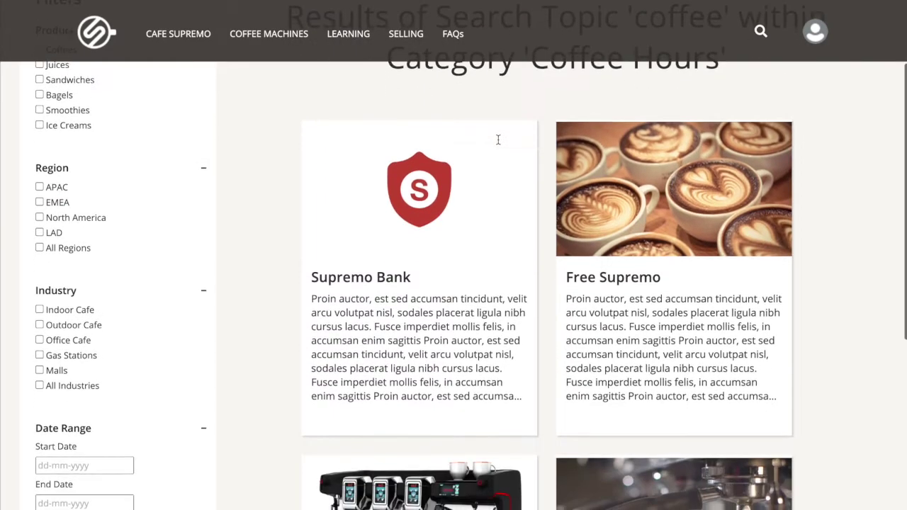
scroll(498, 139, up, 3)
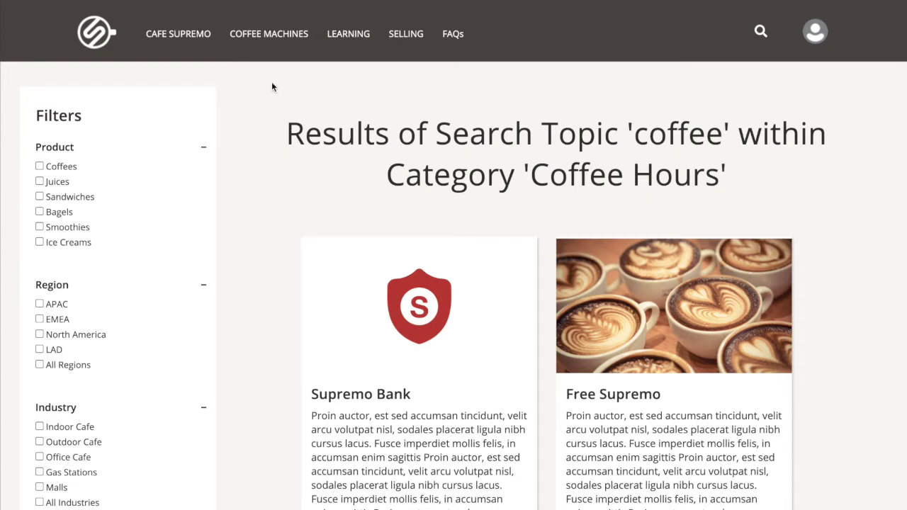
Open the Cafe Supremo page and look through its sections from the banner down to Fresh Arrivals.
click(170, 39)
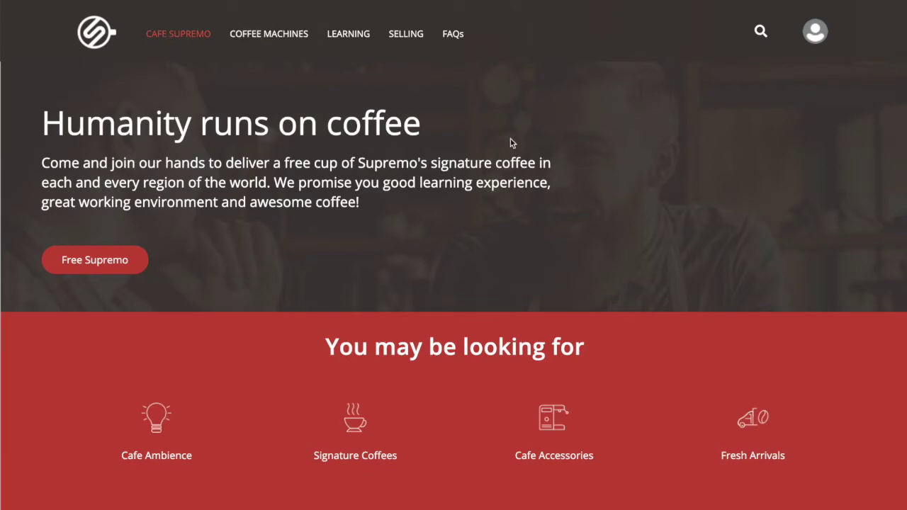
scroll(520, 134, down, 1)
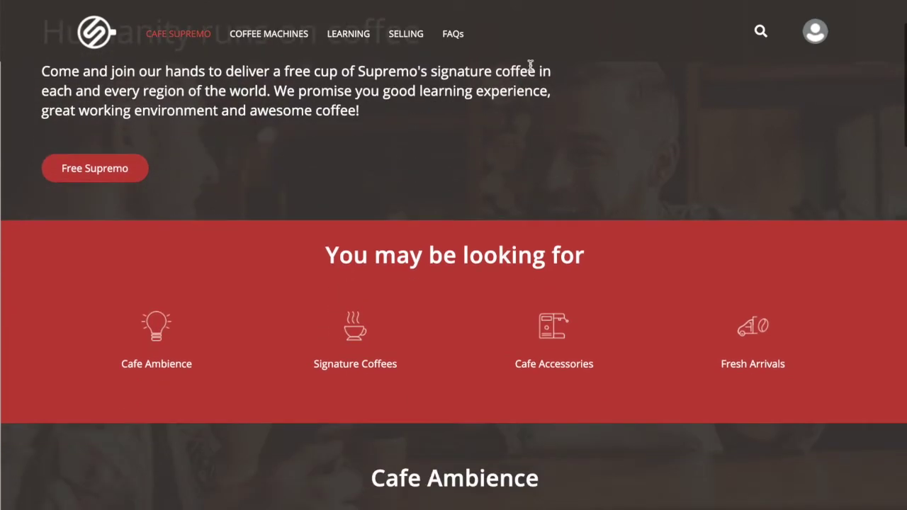
scroll(496, 156, down, 4)
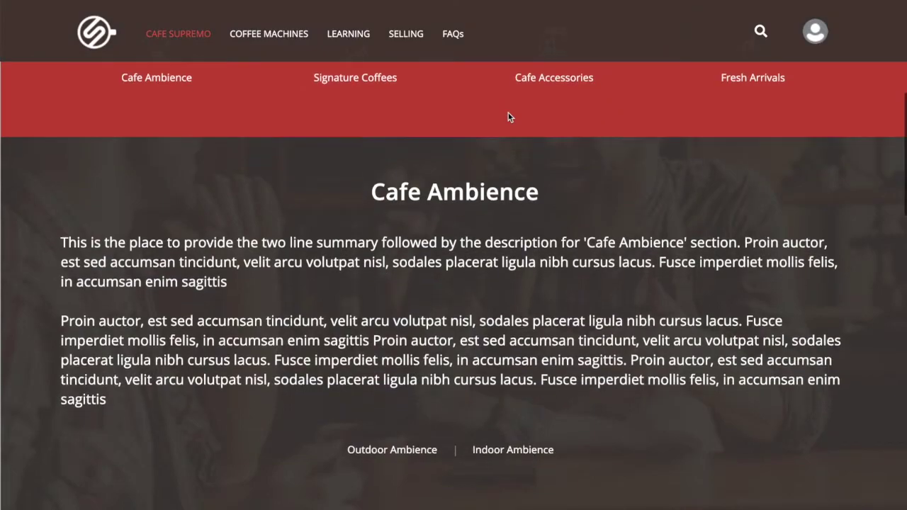
scroll(508, 112, down, 12)
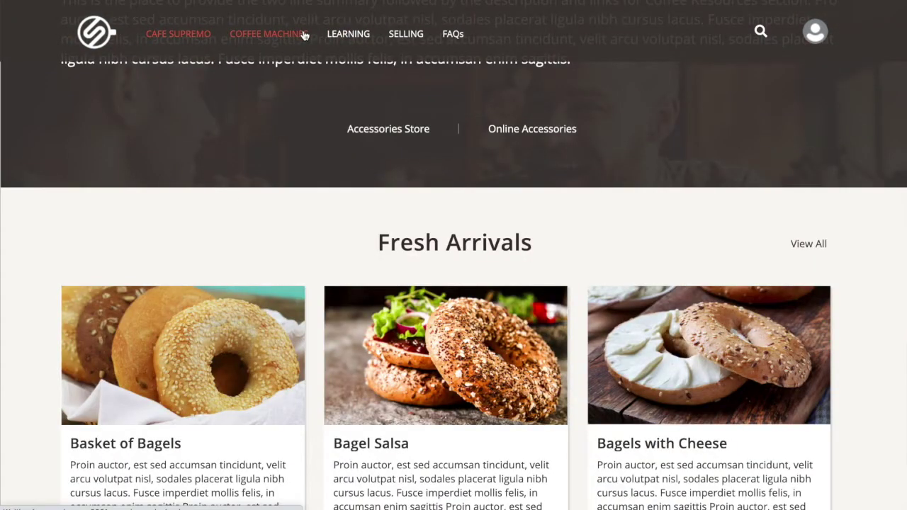
Open the Coffee Machines page and review its filters and machine articles.
click(304, 36)
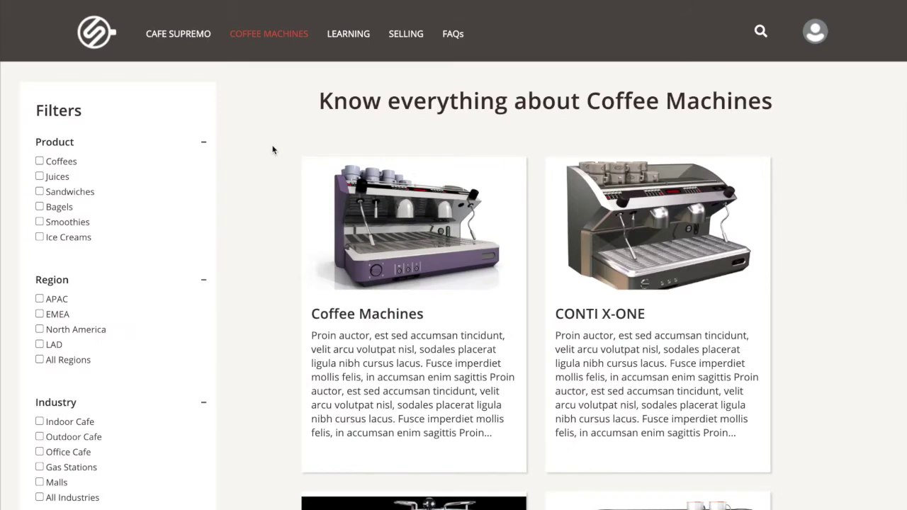
scroll(130, 165, down, 5)
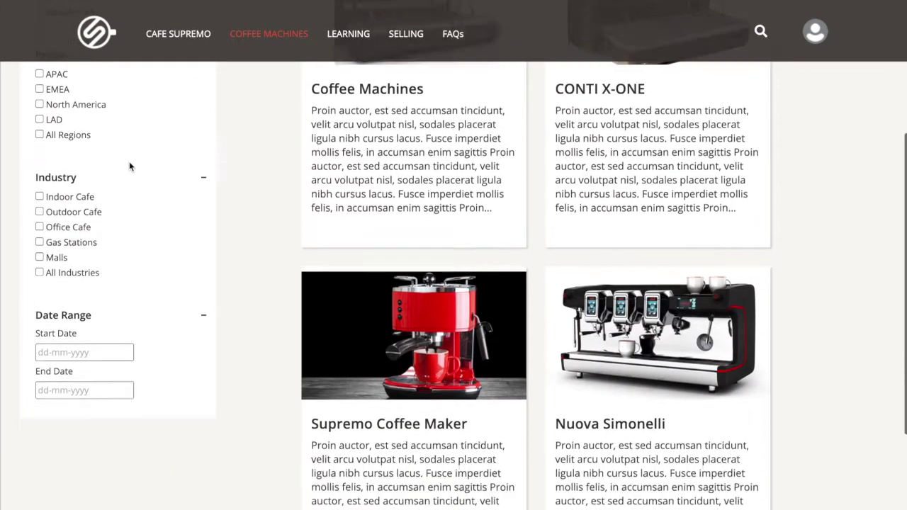
scroll(130, 167, up, 5)
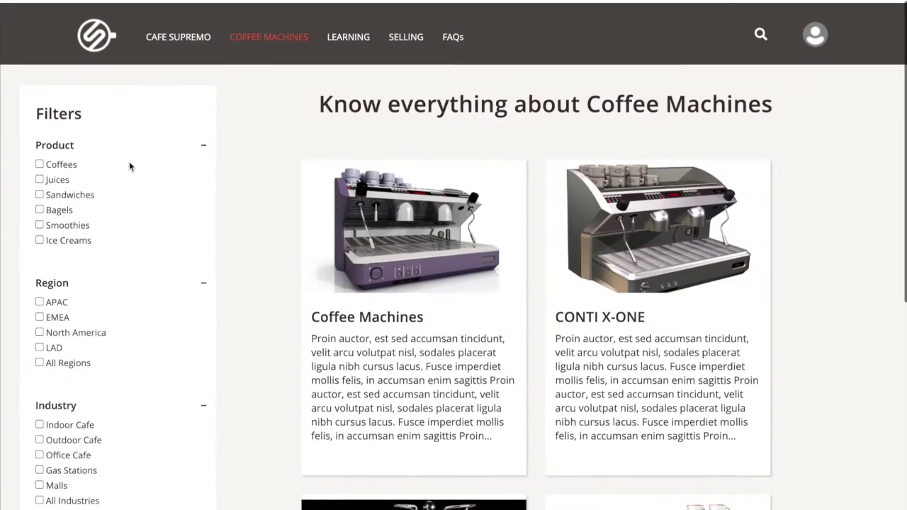
Open the Learning page and look through its Coffee Hours, Training and Learning Videos sections.
click(346, 37)
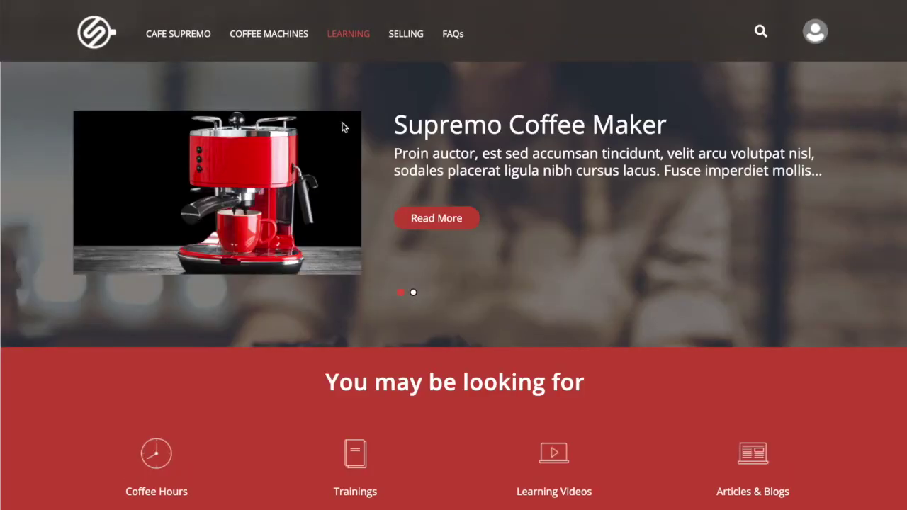
scroll(536, 224, down, 2)
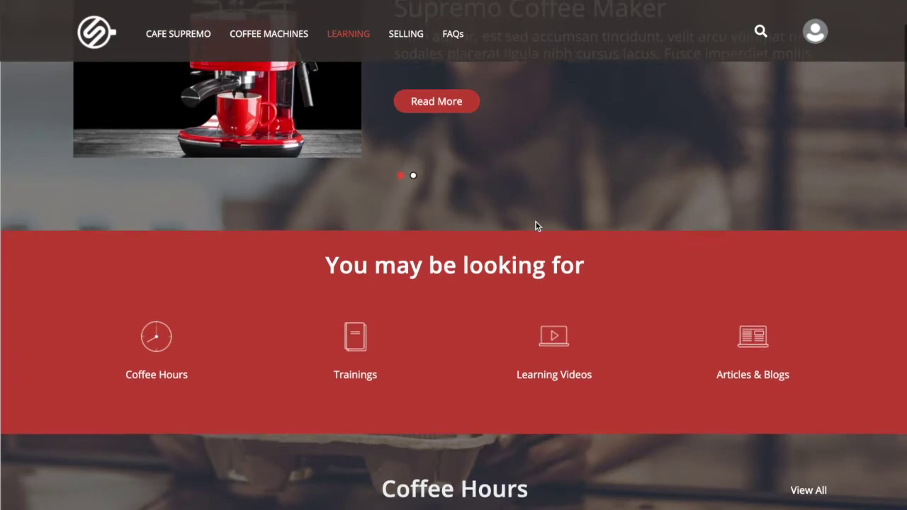
scroll(536, 221, down, 8)
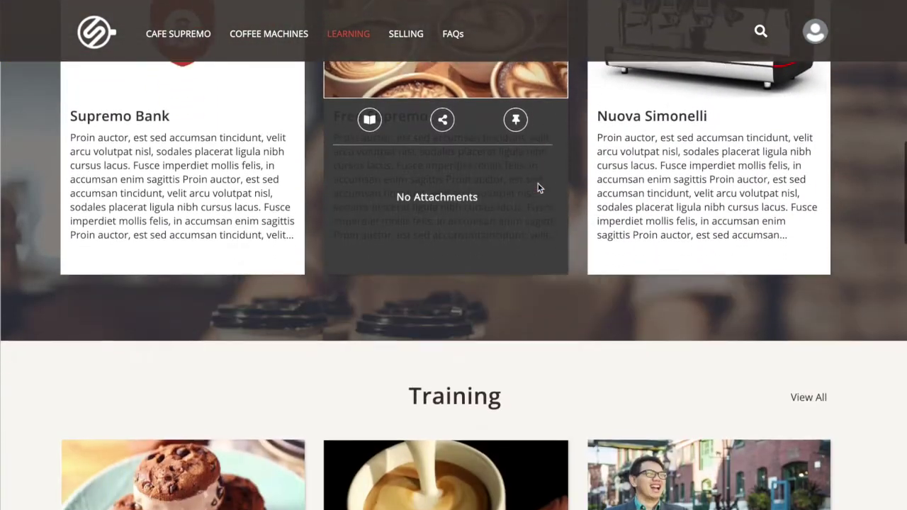
scroll(538, 184, down, 6)
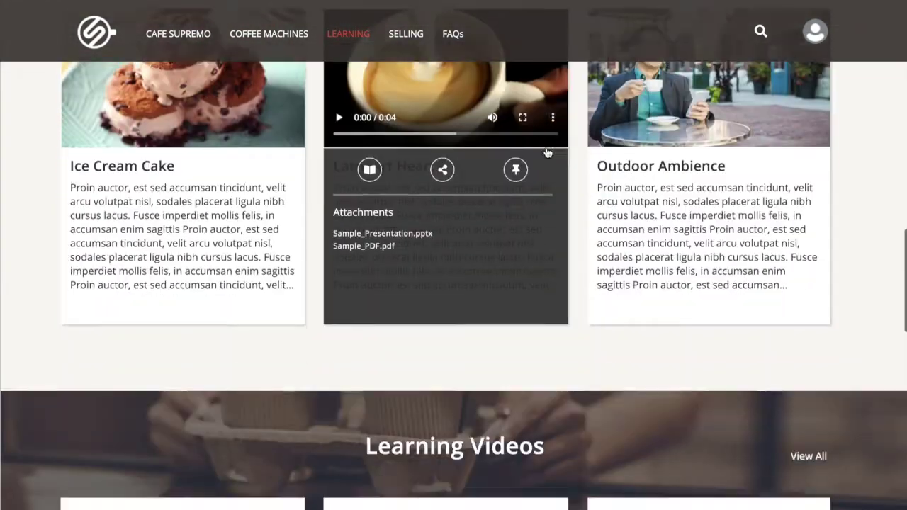
scroll(547, 152, down, 5)
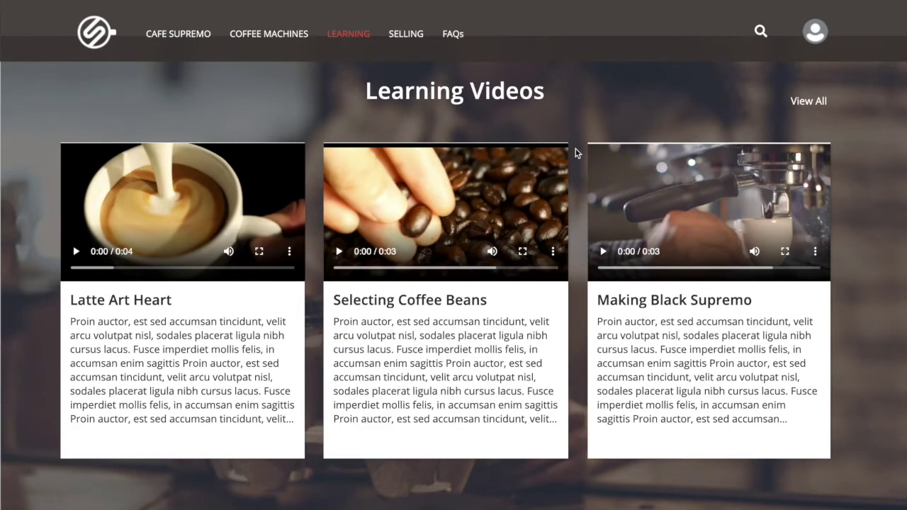
scroll(576, 149, down, 7)
Open the Selling page and look through its sections, including Budget a Cafe.
click(399, 45)
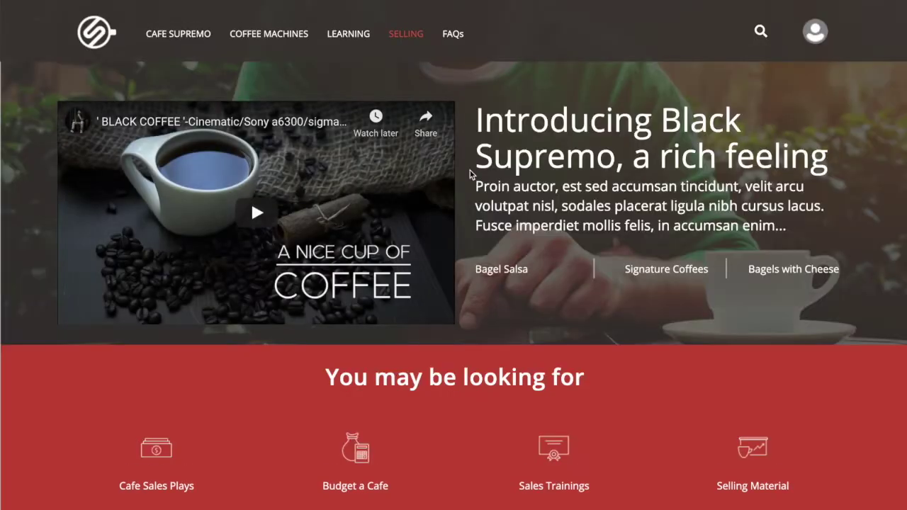
scroll(469, 174, down, 12)
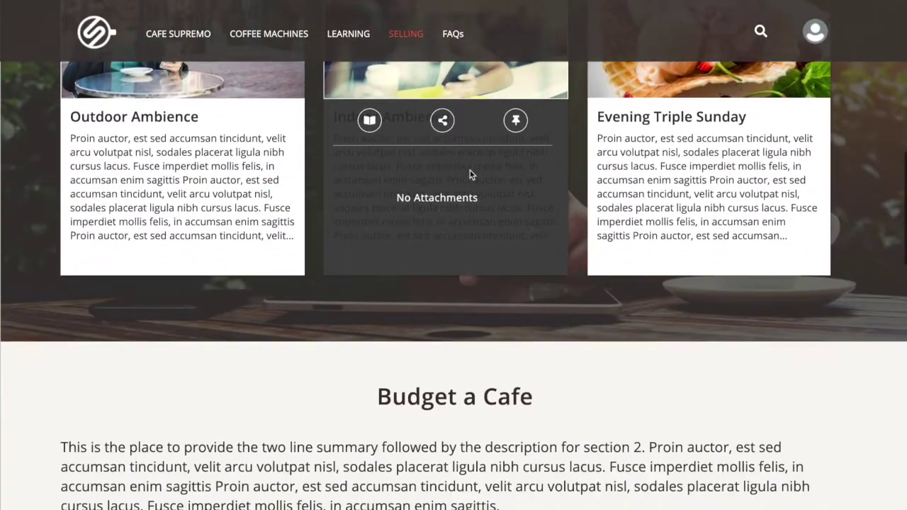
scroll(471, 175, down, 7)
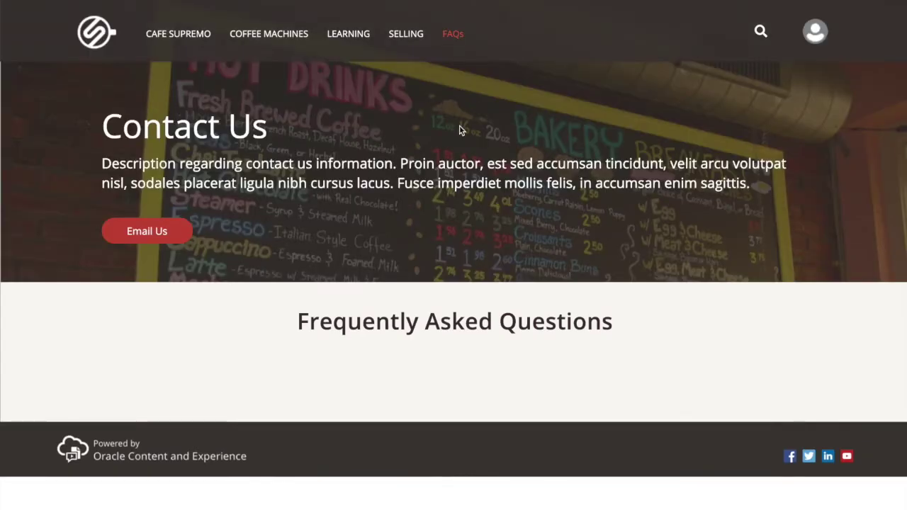
Look through the FAQs page, from the Contact Us banner to the Coffee Machines, Finance Options and Setup a Cafe entries.
scroll(420, 198, down, 10)
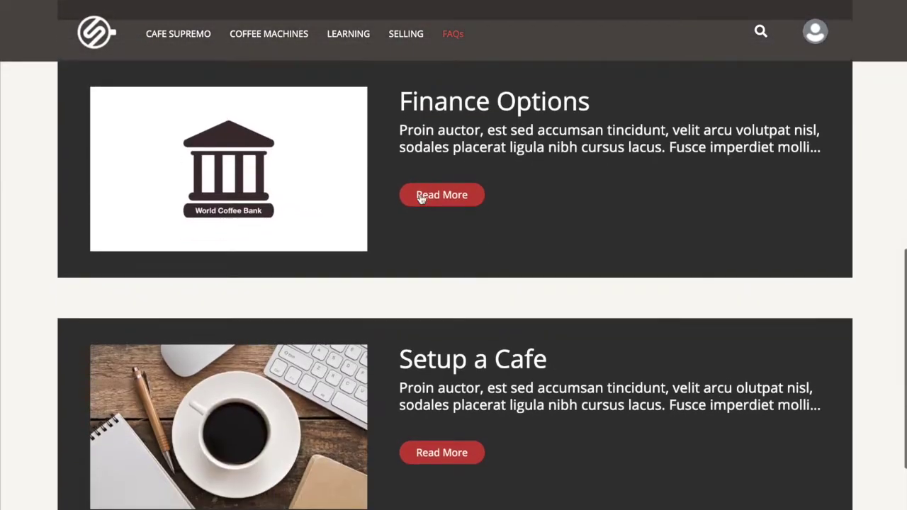
scroll(419, 198, up, 1)
scroll(420, 198, up, 10)
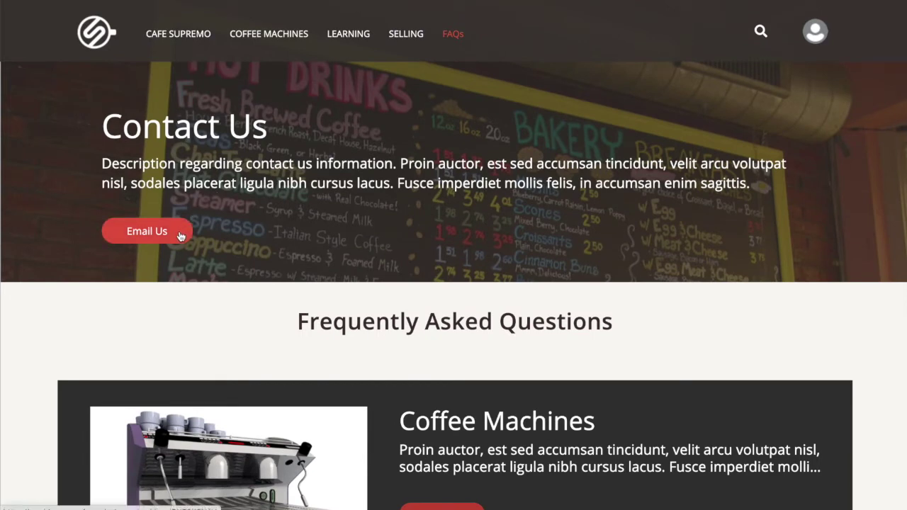
scroll(294, 238, down, 3)
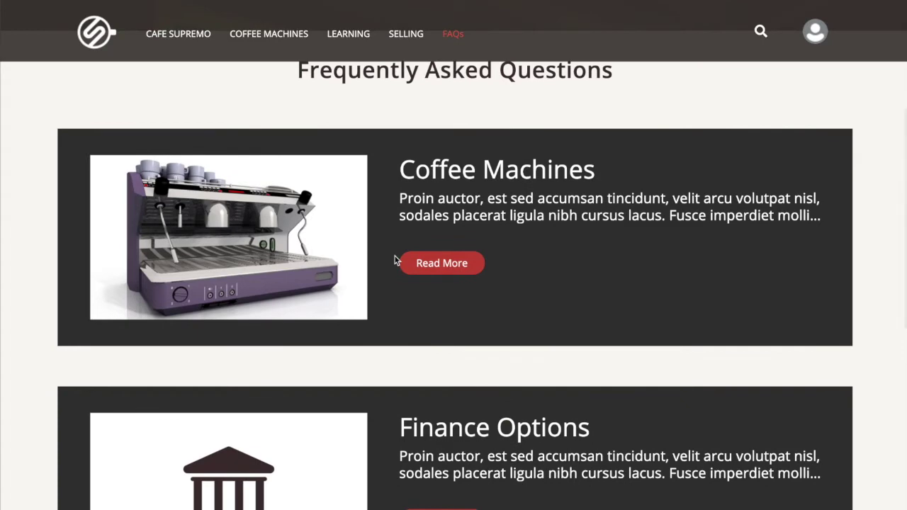
scroll(394, 260, down, 2)
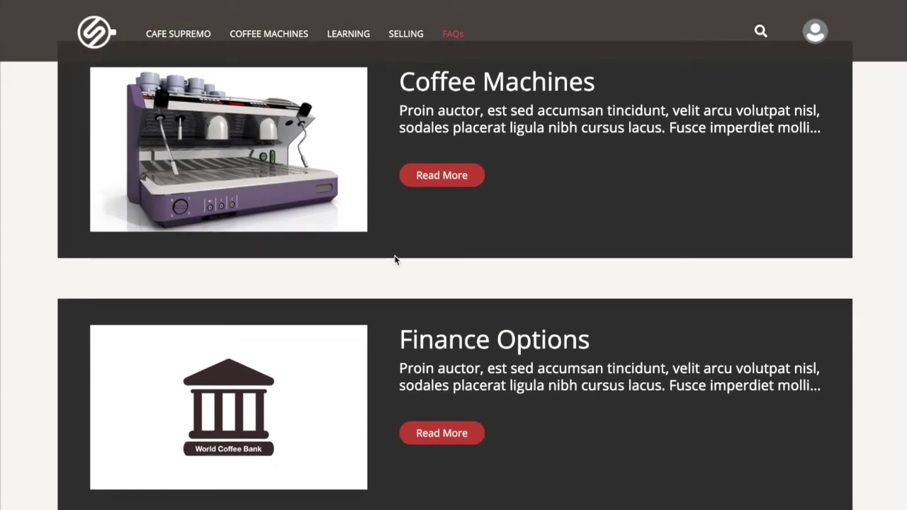
scroll(394, 259, down, 3)
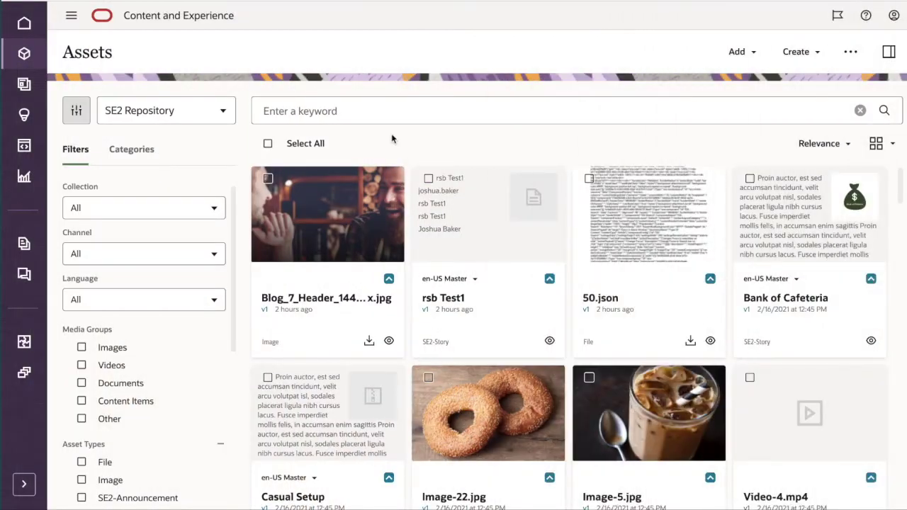
Look through the content items, images and files stored in the SE2 Repository assets.
scroll(435, 222, down, 8)
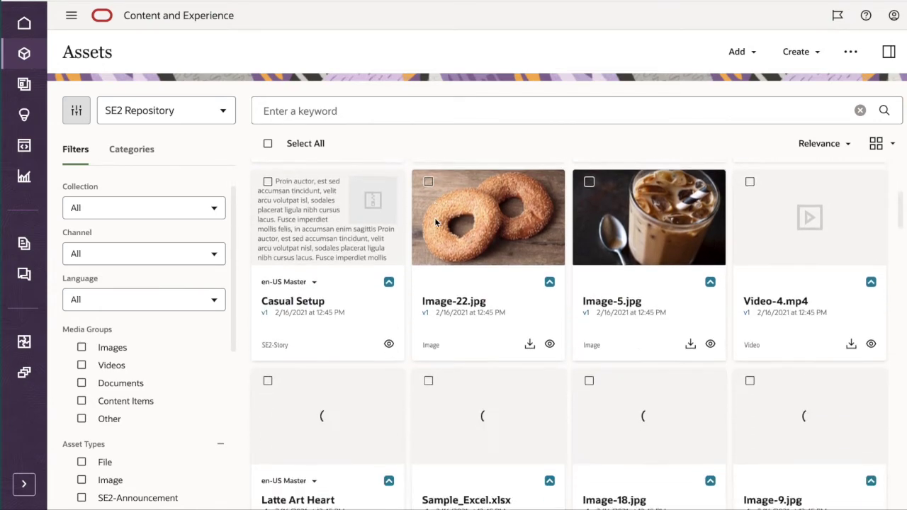
scroll(435, 222, down, 5)
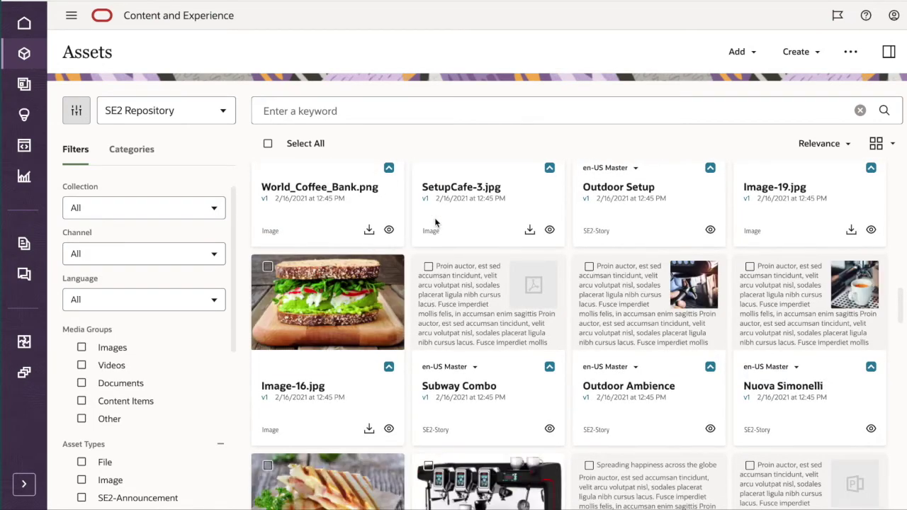
scroll(435, 222, down, 3)
scroll(435, 222, up, 5)
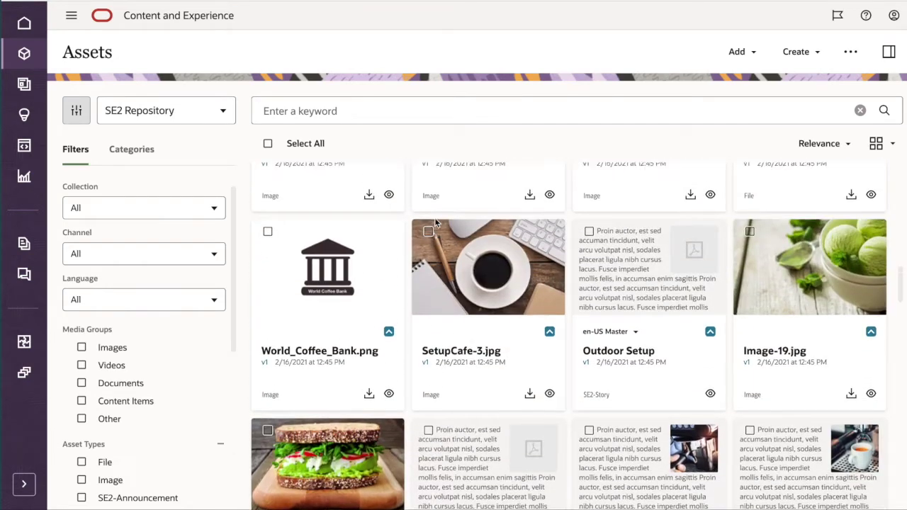
scroll(435, 222, up, 8)
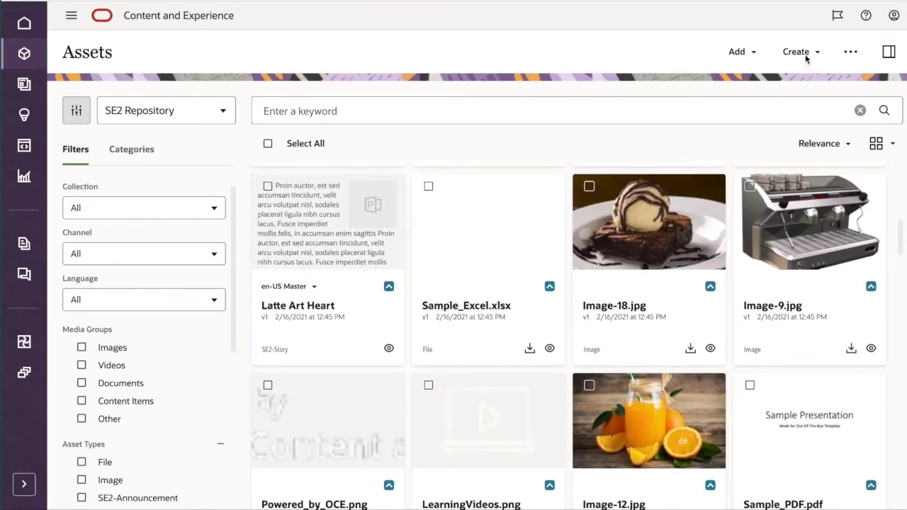
Open the form for a new SE2-Story content item, review its data fields and cancel without saving.
click(803, 54)
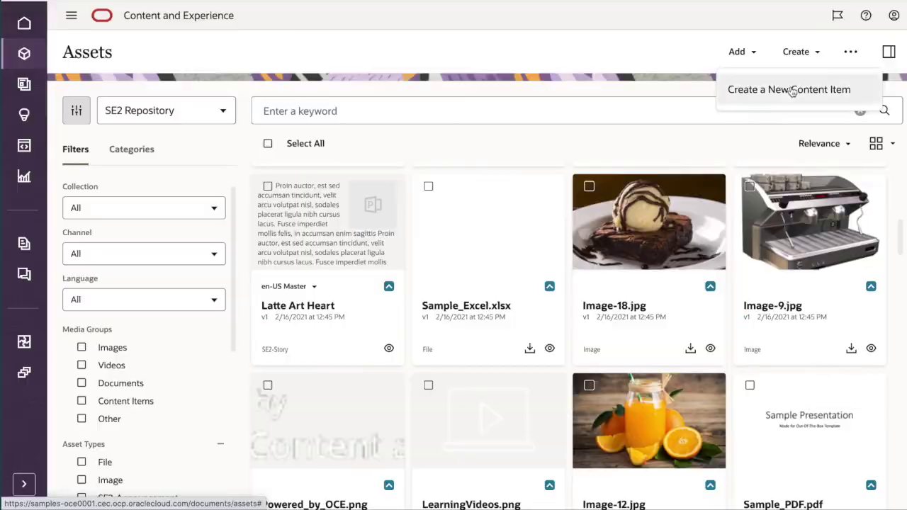
click(793, 90)
click(523, 261)
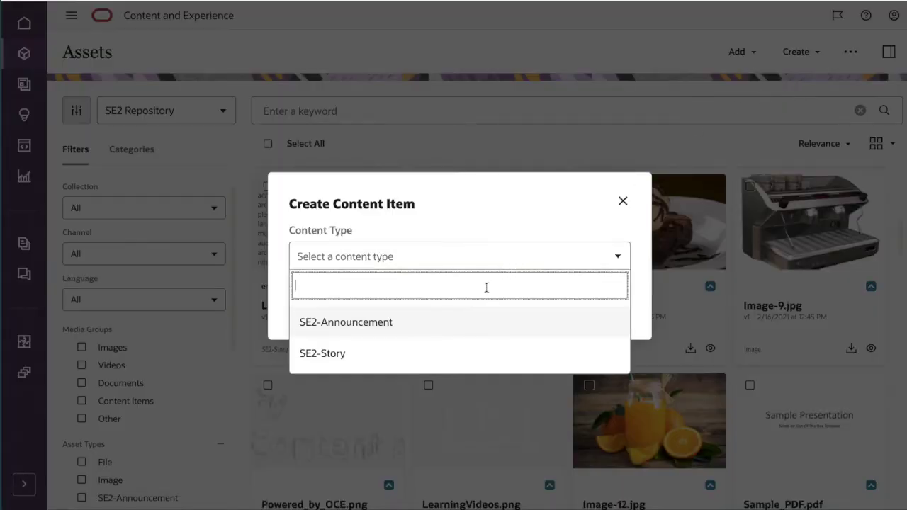
click(434, 354)
click(601, 306)
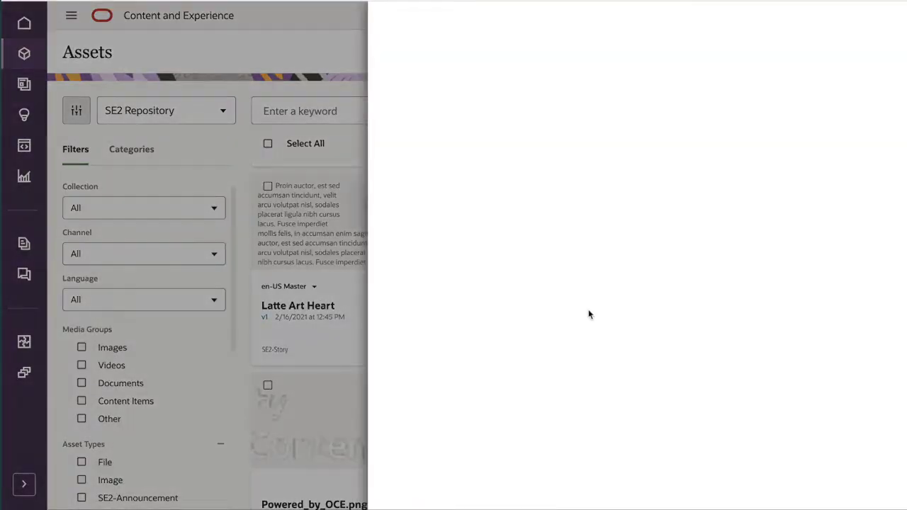
scroll(524, 265, down, 2)
scroll(525, 264, down, 4)
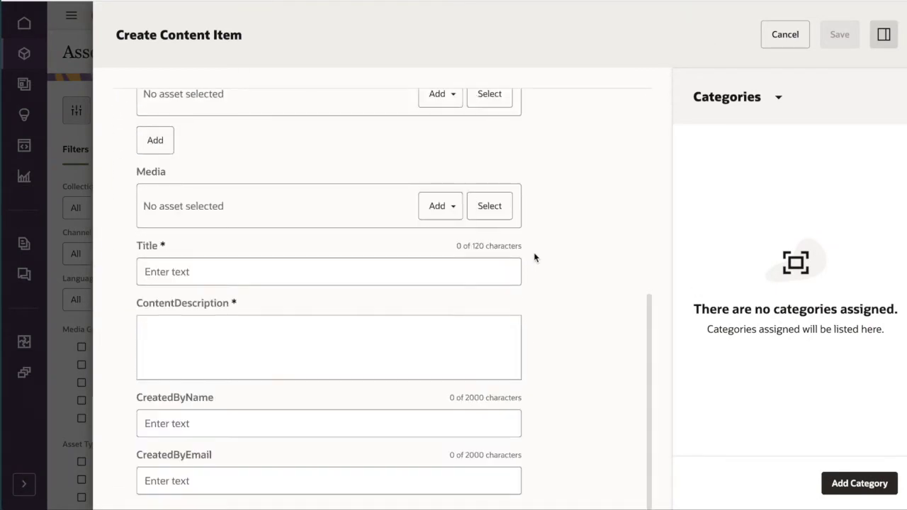
scroll(533, 257, up, 6)
click(785, 35)
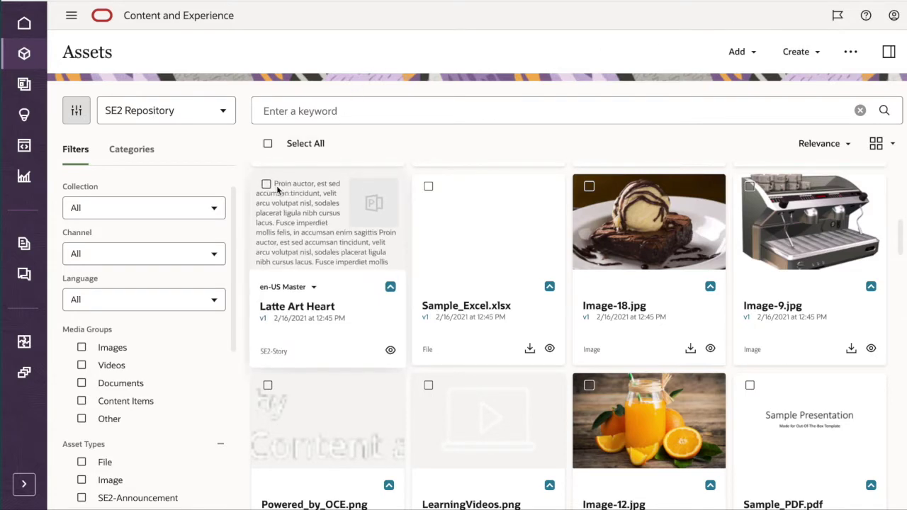
Filter the SE2 Repository assets by the FAQs category of the SE2 Categories taxonomy.
click(139, 150)
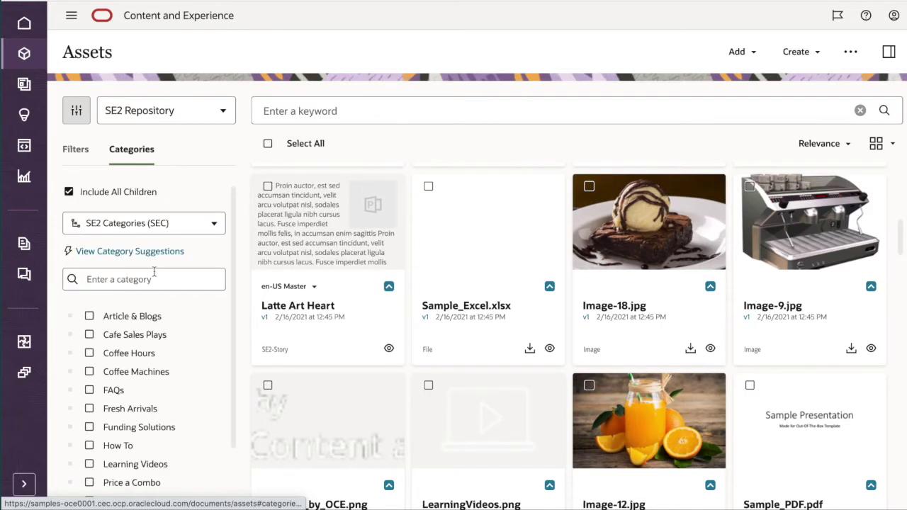
scroll(112, 398, down, 1)
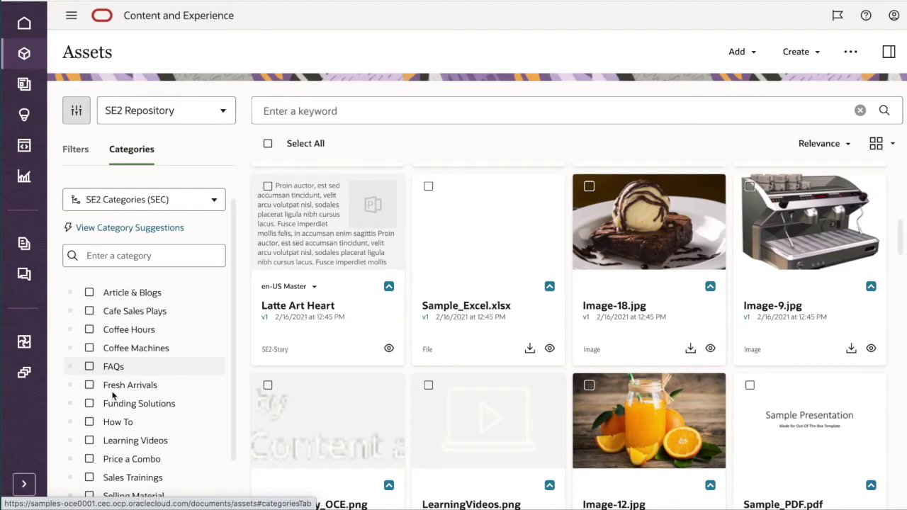
click(90, 362)
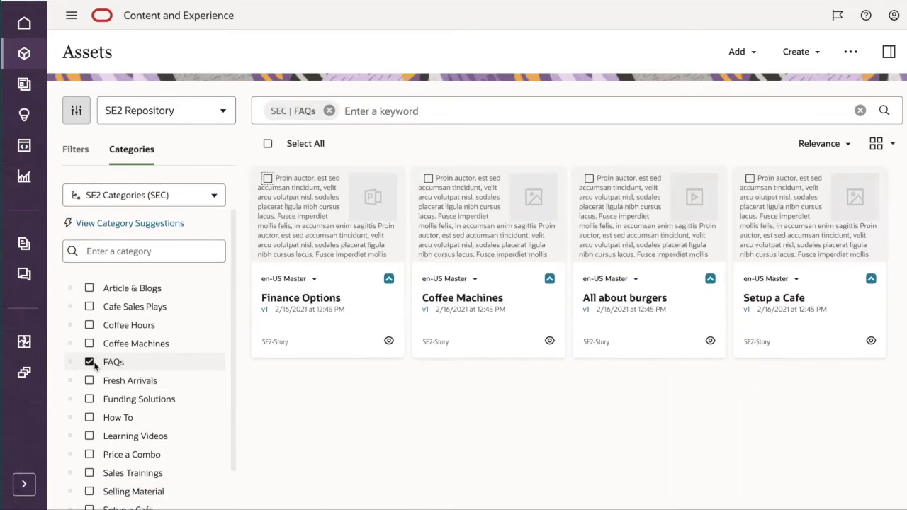
Edit the Finance Options content item, rename it New Finance Options and save it.
click(266, 178)
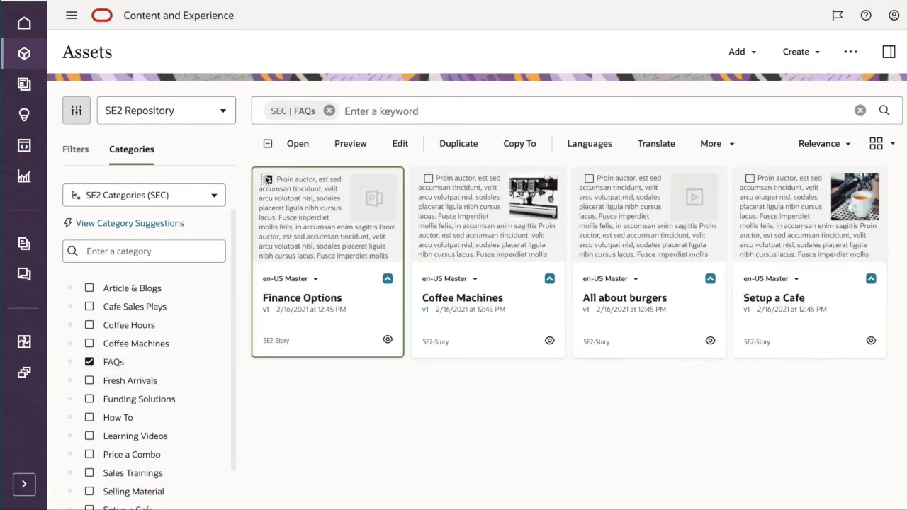
click(401, 145)
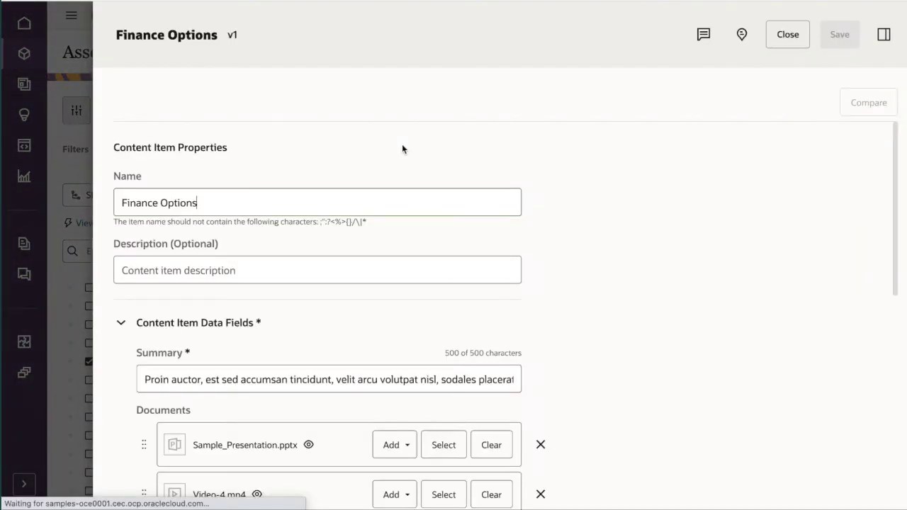
scroll(332, 175, down, 6)
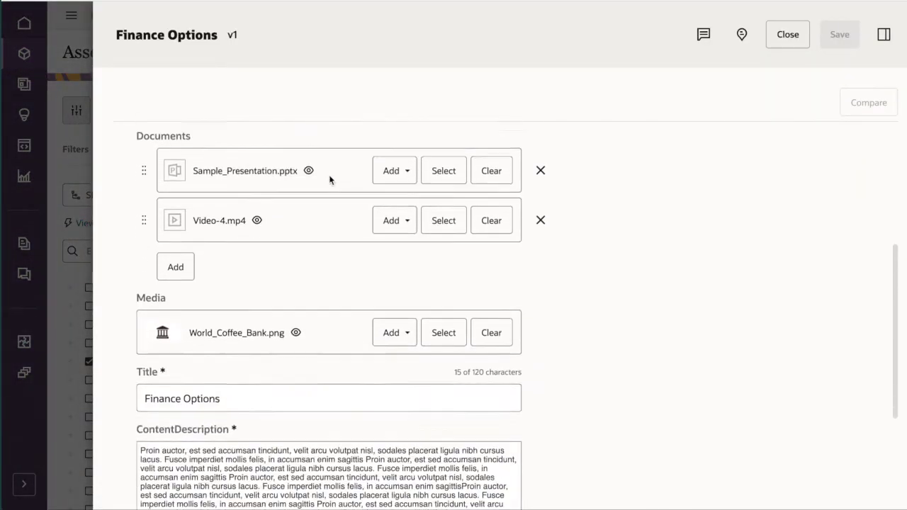
scroll(320, 181, up, 6)
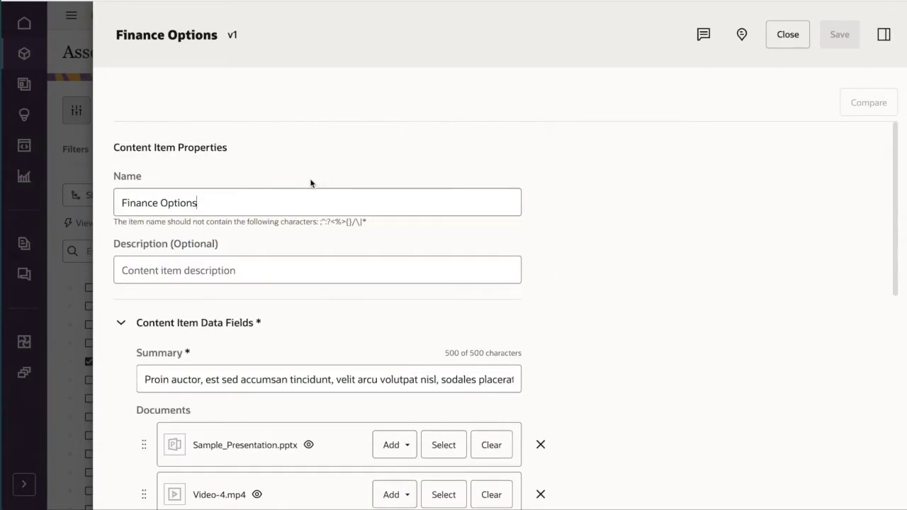
click(123, 206)
text(New)
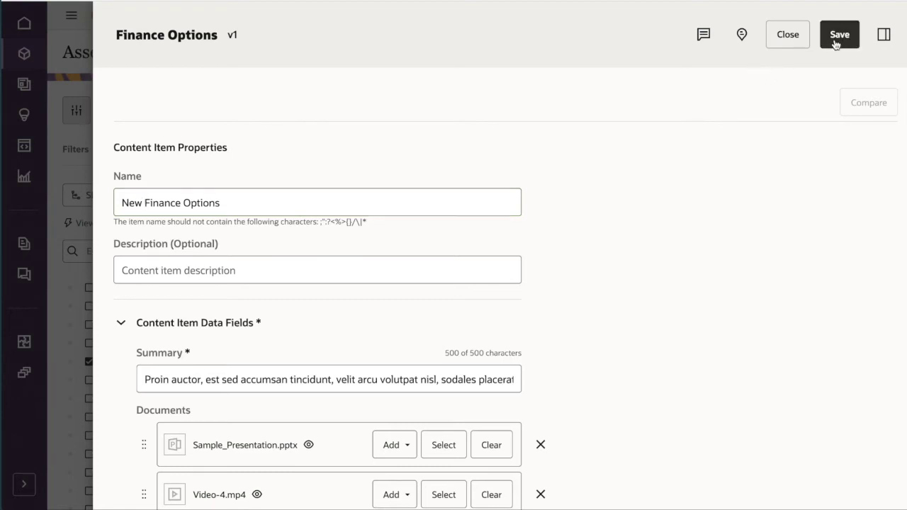
click(834, 36)
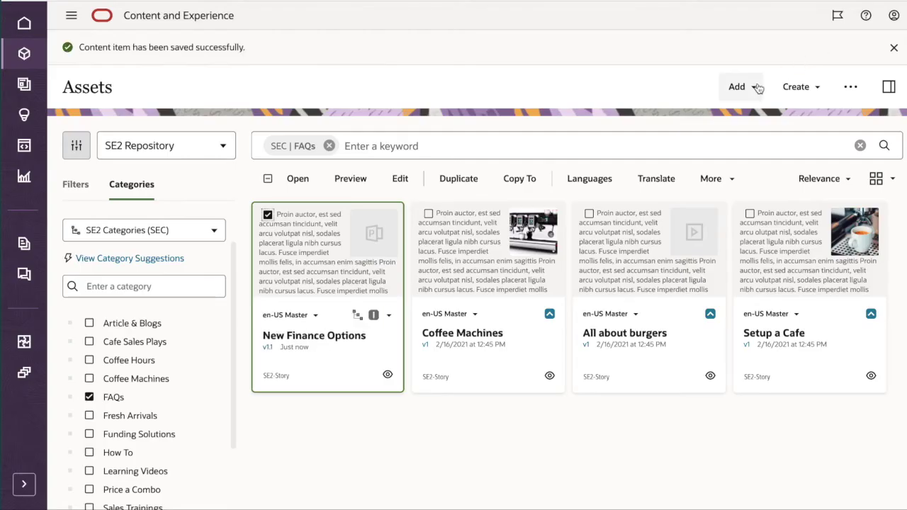
Submit the New Finance Options content item for review.
click(712, 179)
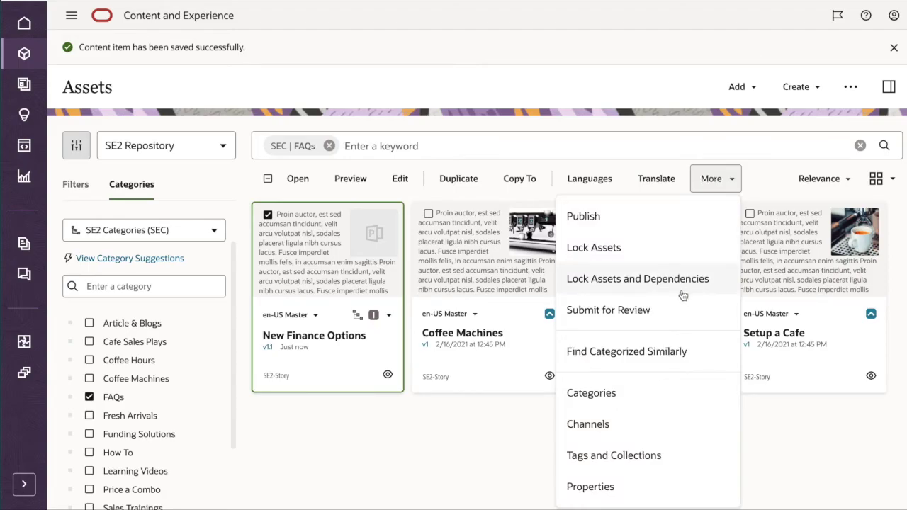
click(666, 305)
click(613, 292)
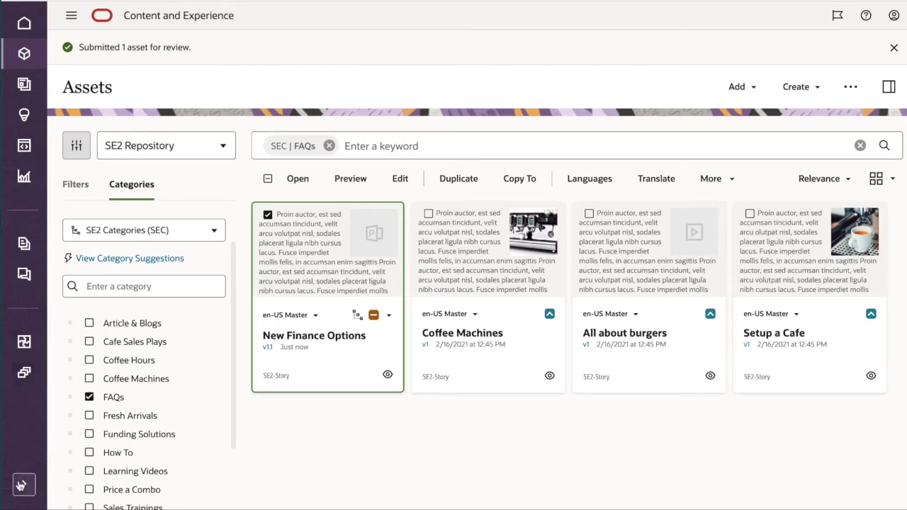
Open the content administration area, switch it to Asset Types and look through the available types.
click(24, 484)
click(38, 372)
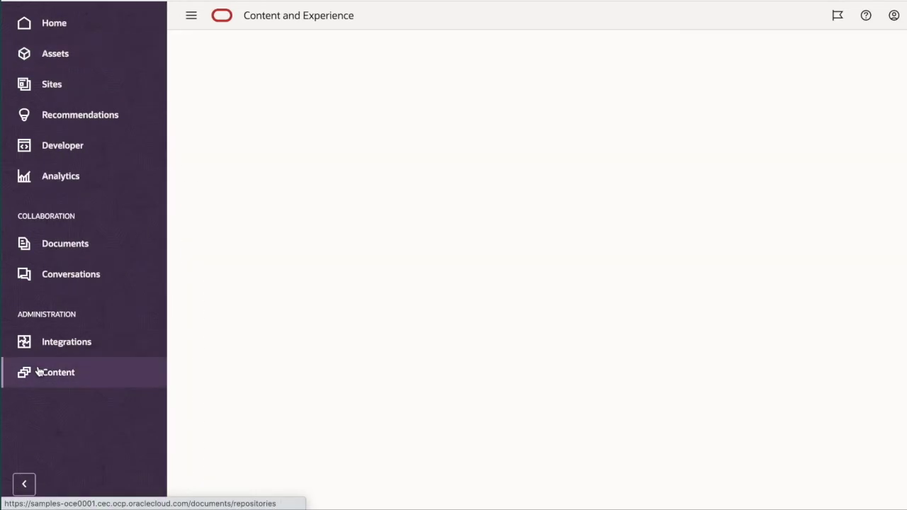
click(296, 52)
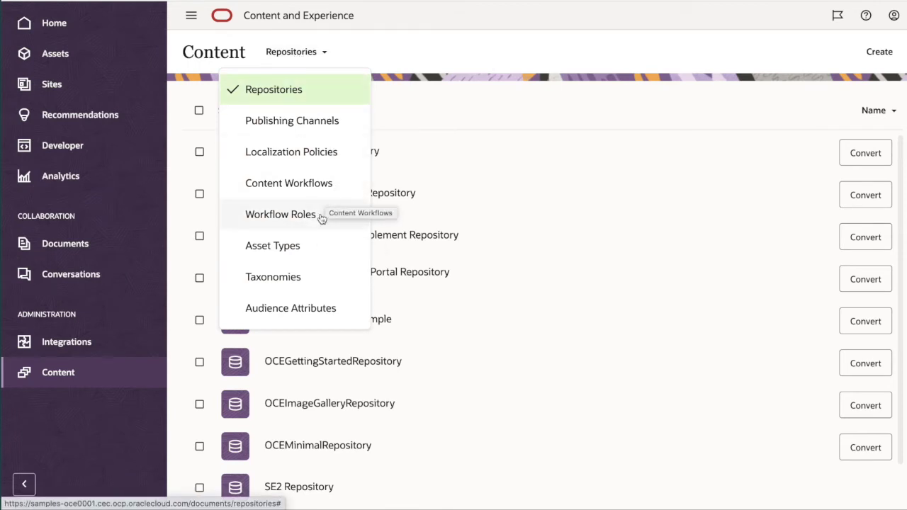
click(314, 242)
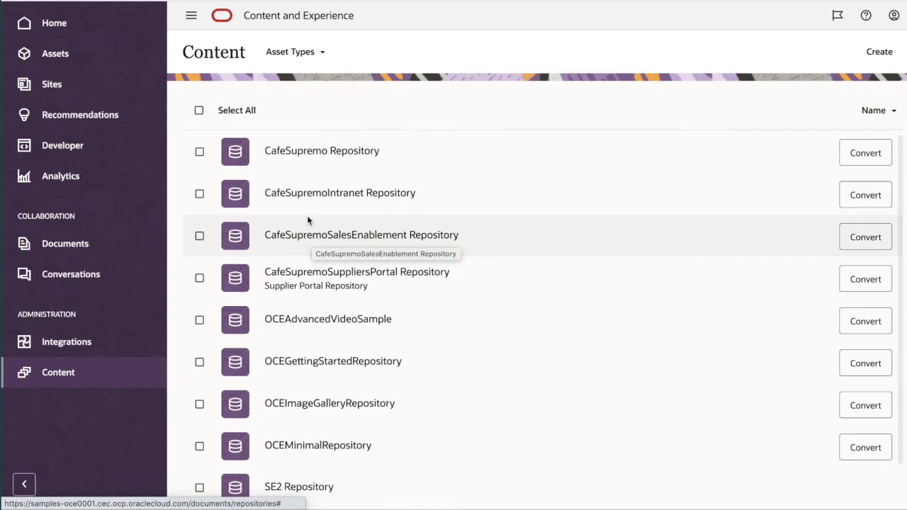
scroll(315, 256, down, 7)
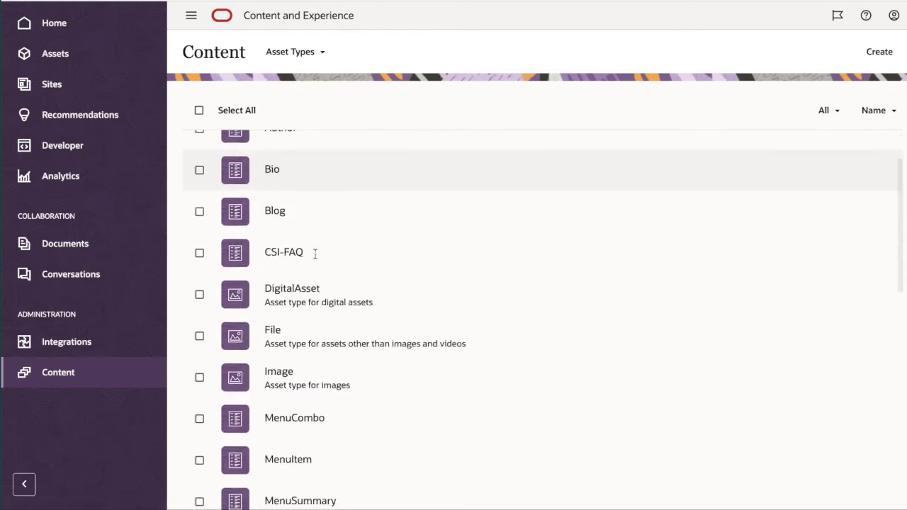
scroll(316, 262, down, 3)
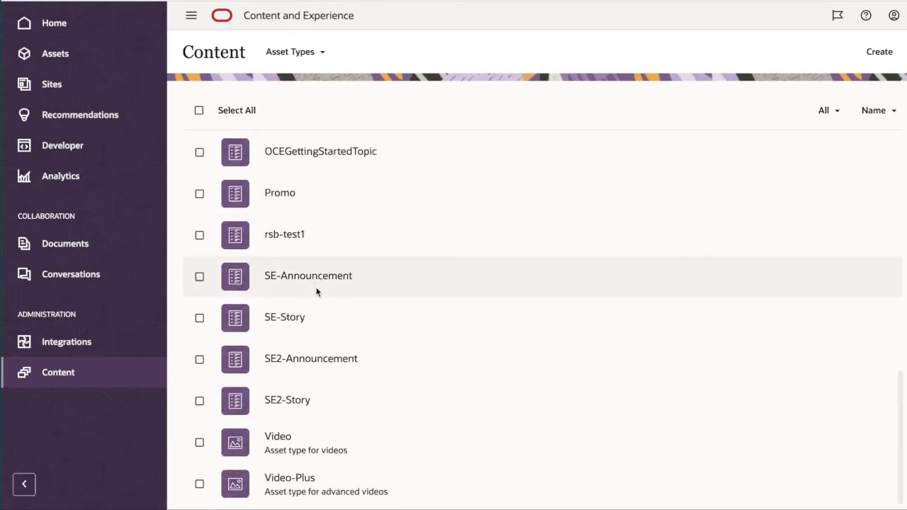
Open the SE-Story asset type and review the data fields in its definition.
click(301, 316)
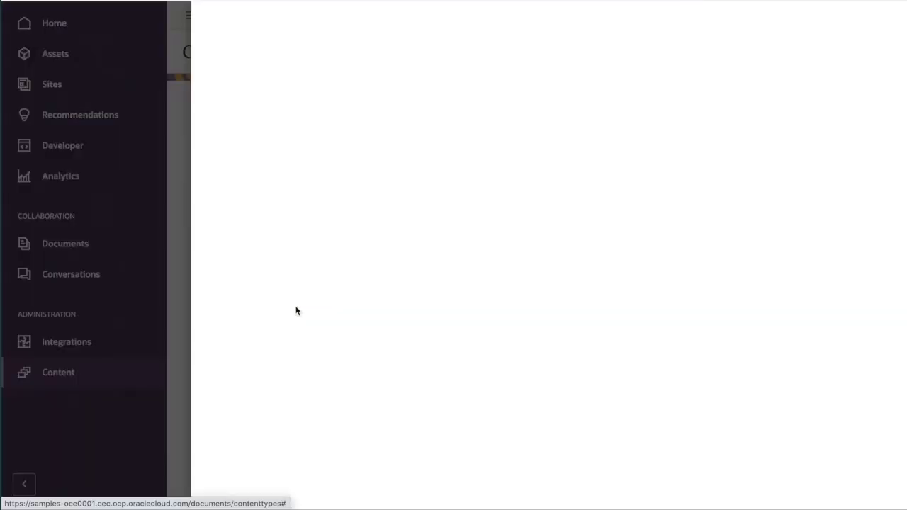
scroll(402, 193, down, 3)
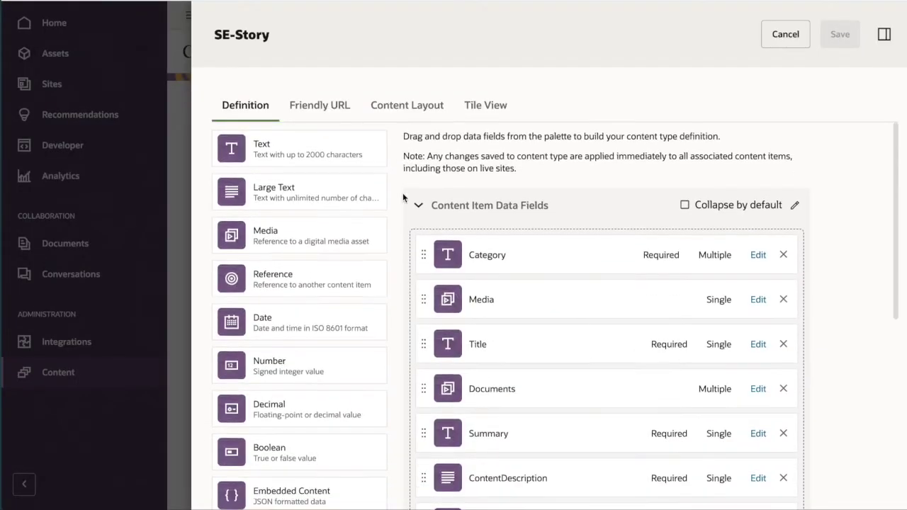
scroll(402, 193, down, 2)
scroll(402, 193, up, 5)
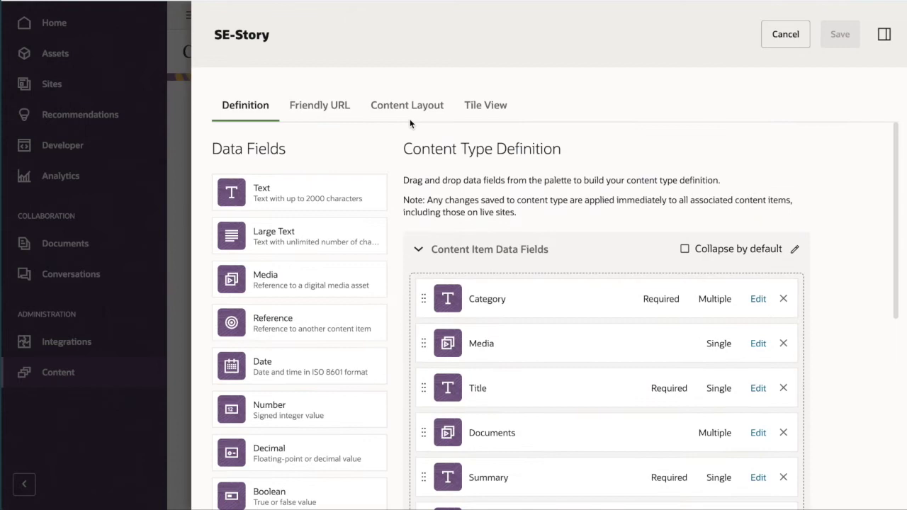
Review the desktop and mobile content layouts assigned to SE-Story and close the asset type without changes.
click(406, 112)
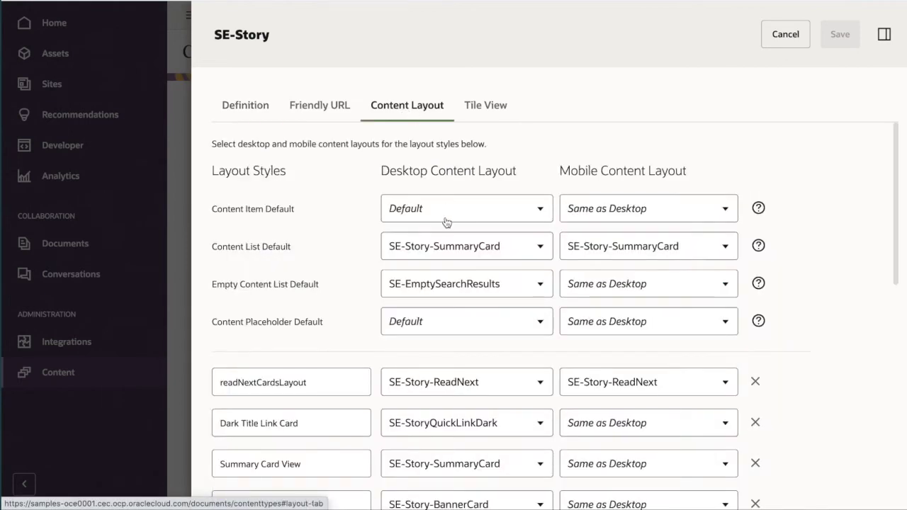
scroll(447, 221, down, 3)
scroll(447, 222, down, 5)
scroll(446, 222, up, 8)
click(790, 34)
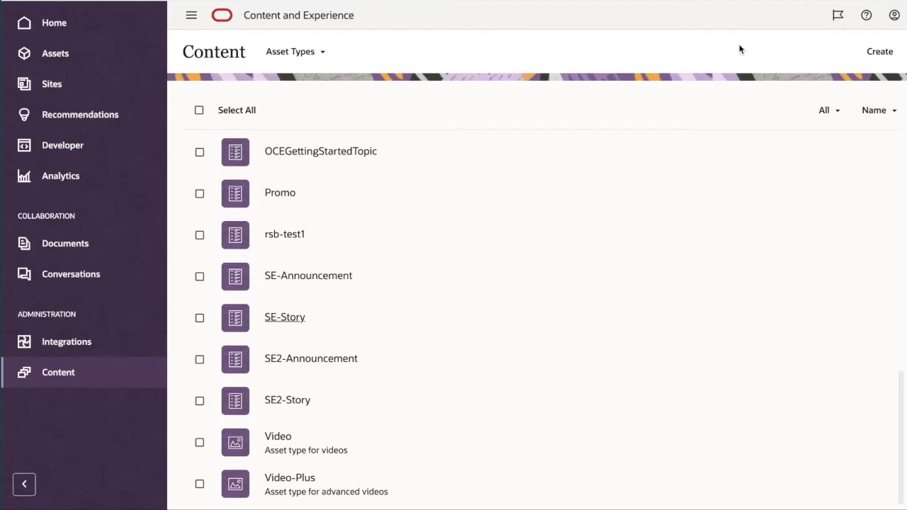
Return to the assets in SE2 Repository and approve the New Finance Options content item.
click(82, 53)
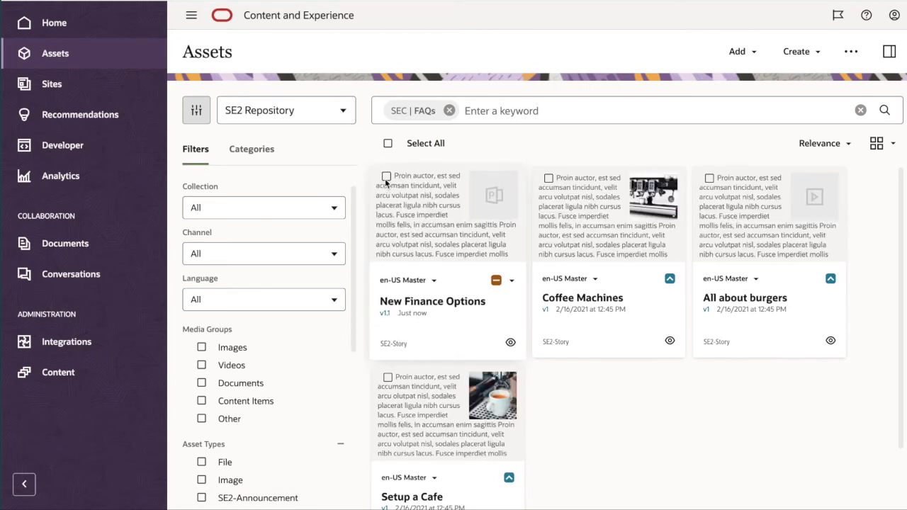
click(388, 178)
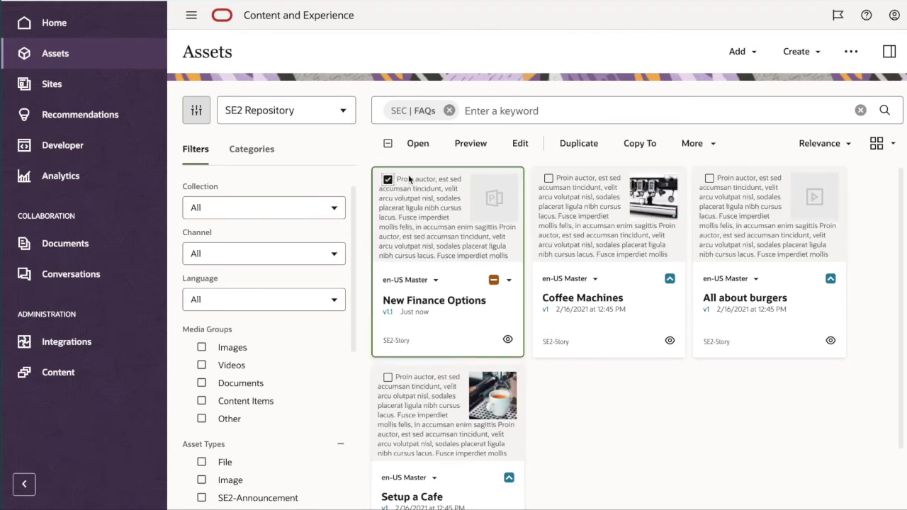
click(691, 144)
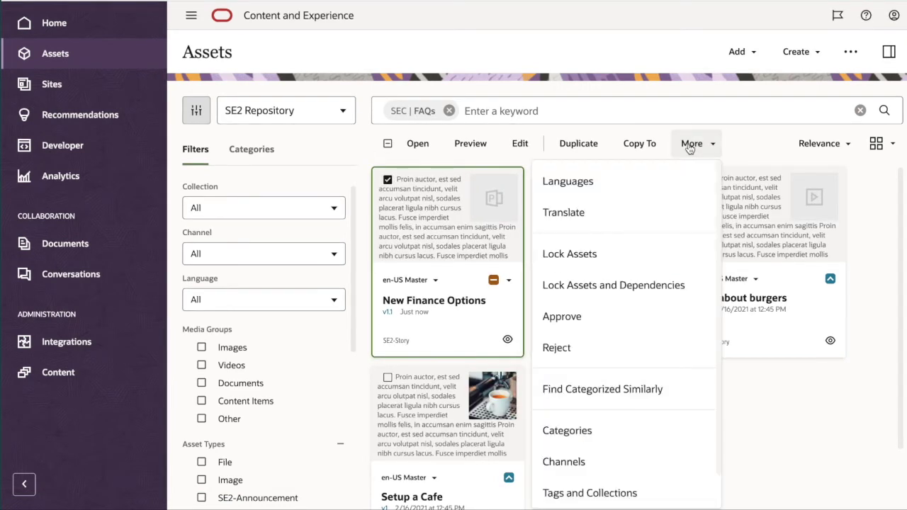
click(602, 319)
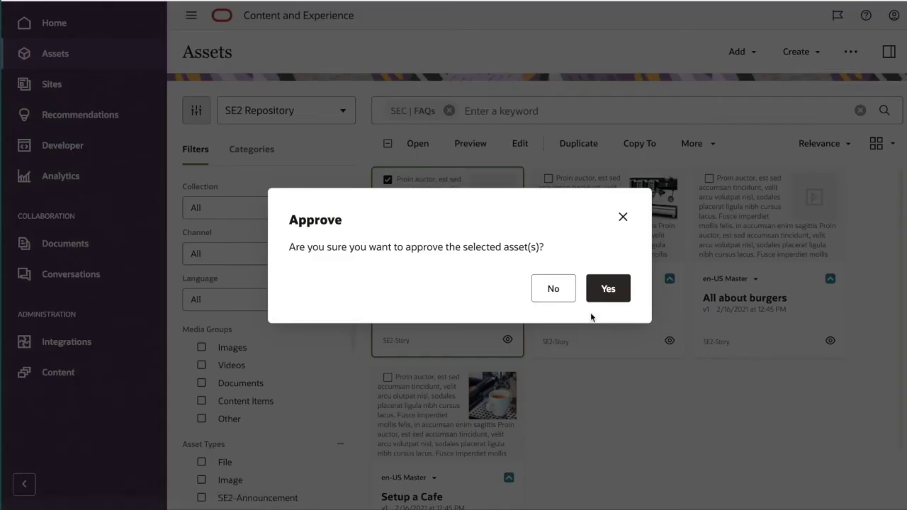
click(608, 289)
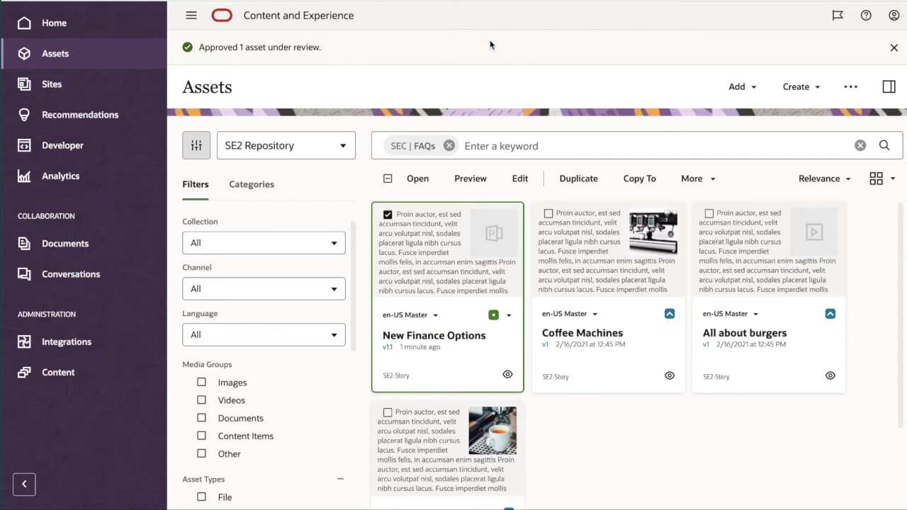
Publish New Finance Options to its targeted channel, CafeSupremoSalesEnablement_v2.
click(696, 178)
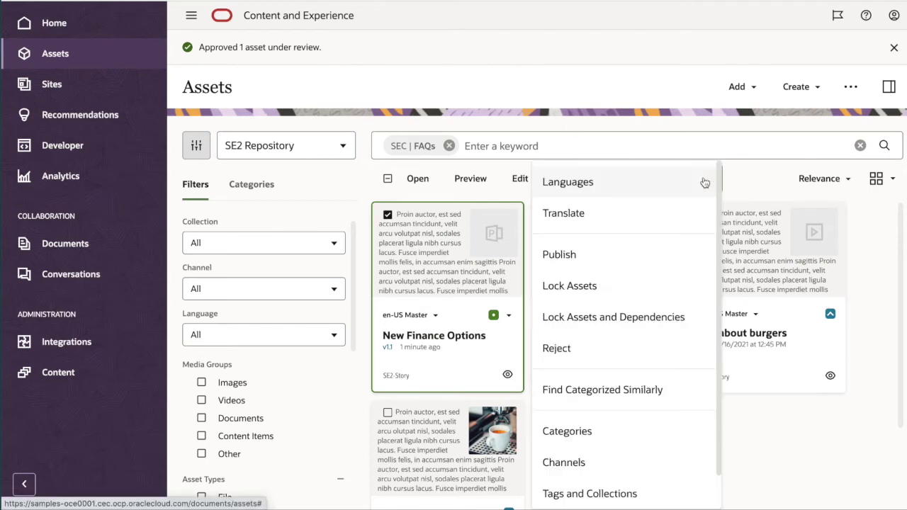
click(604, 268)
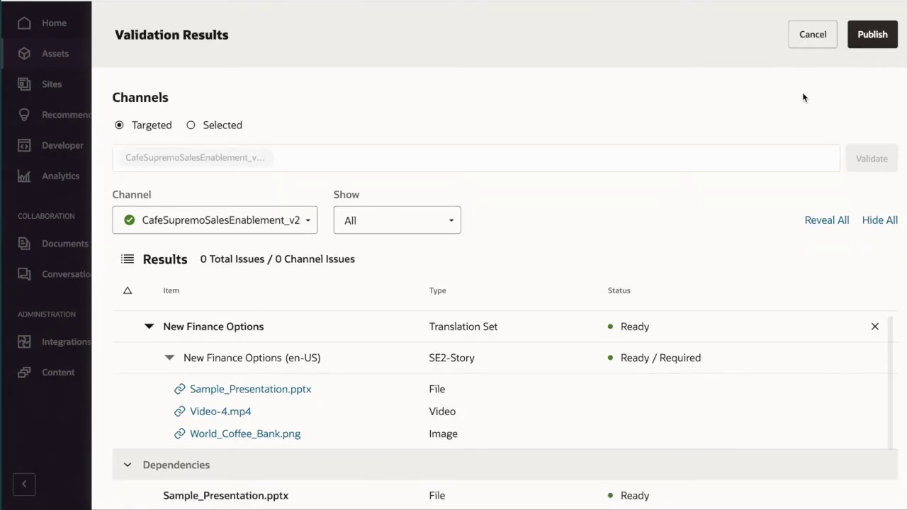
click(872, 36)
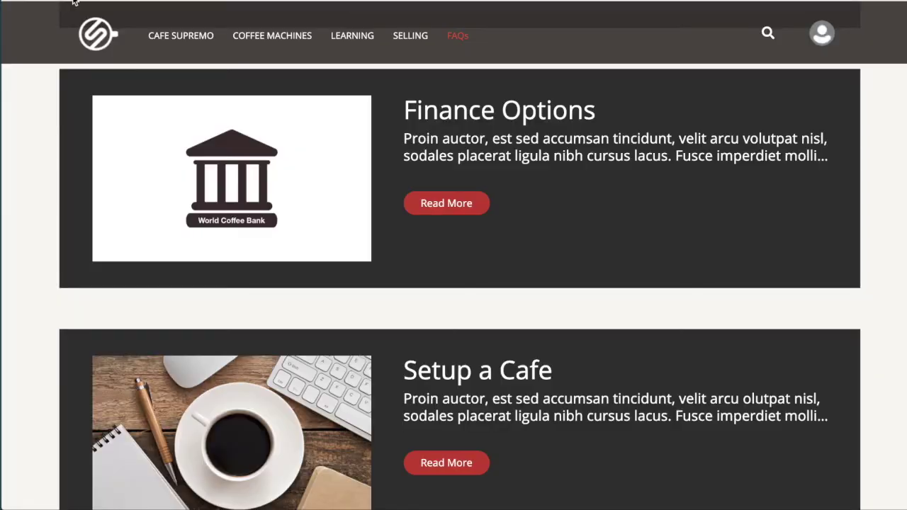
Reload the portal's FAQs page and check the title of the published New Finance Options entry.
key(ctrl+r)
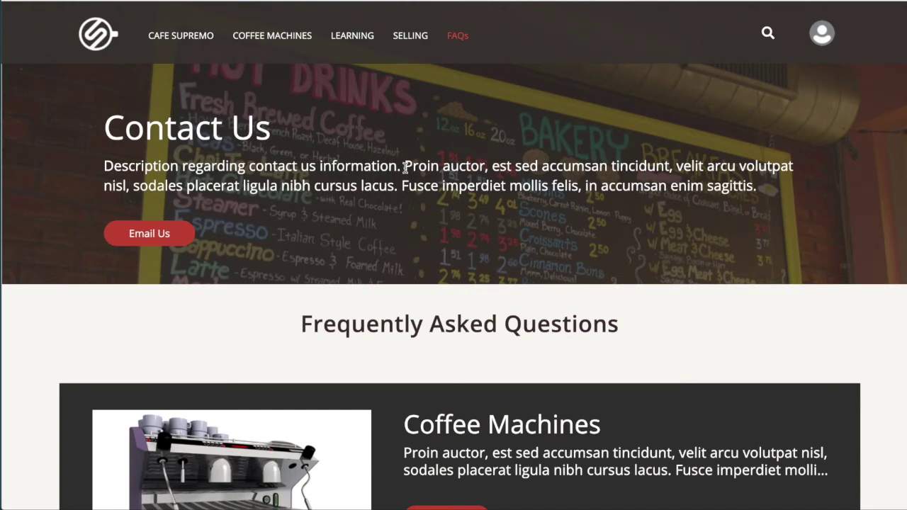
scroll(457, 146, down, 7)
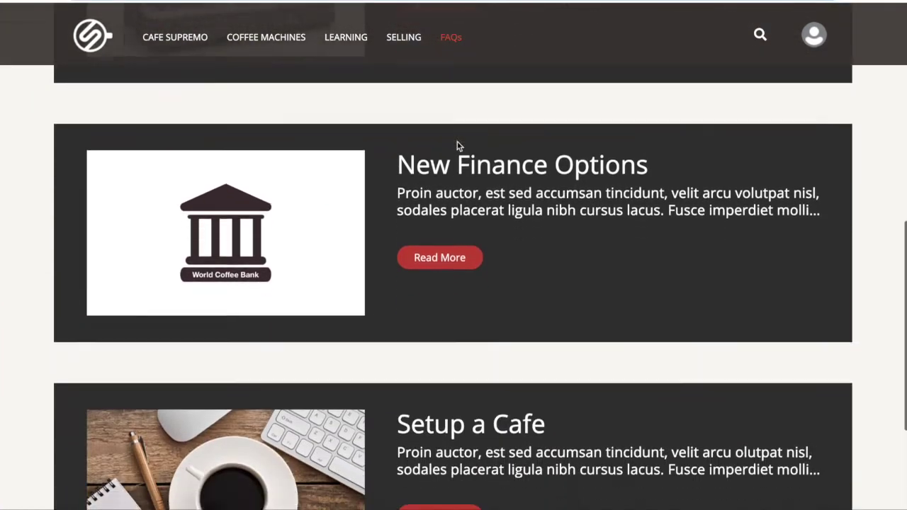
scroll(457, 146, down, 1)
drag(400, 111, 587, 113)
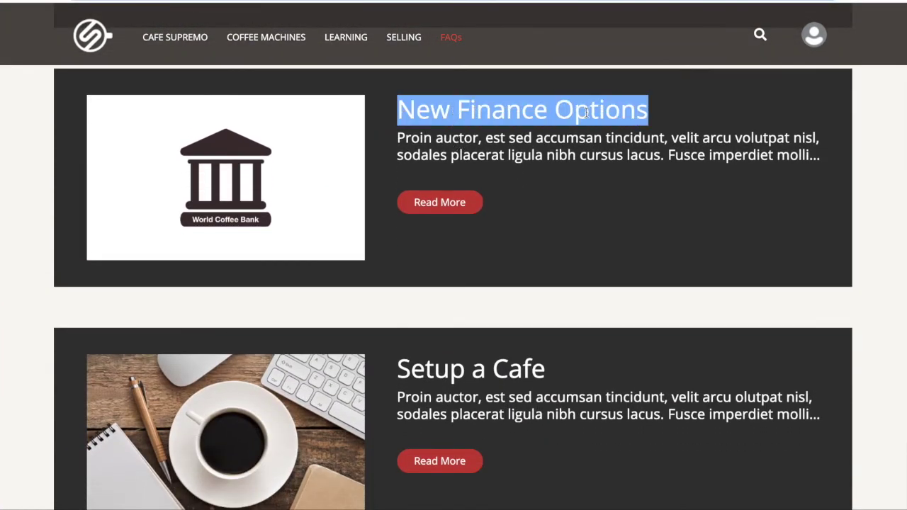
click(679, 121)
scroll(679, 121, down, 2)
scroll(678, 121, up, 8)
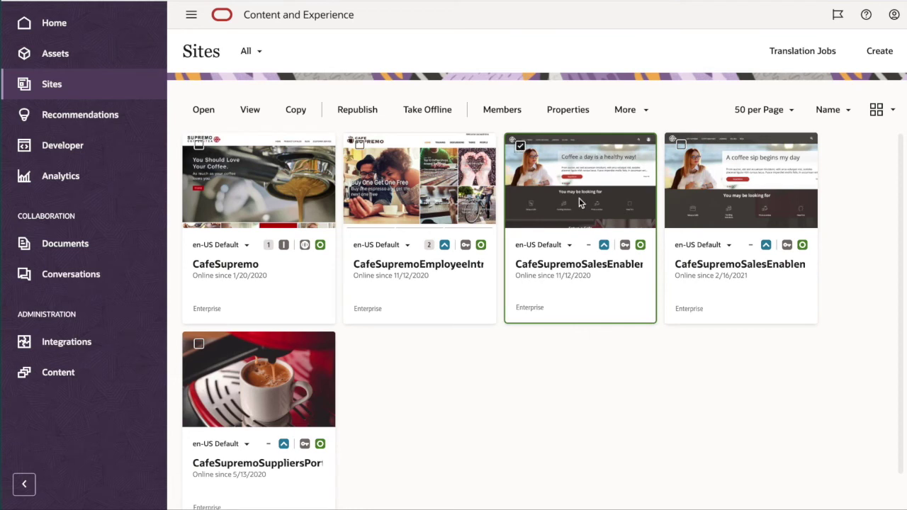
Create a new update named Demo for the CafeSupremoSalesEnablement site opened from the Sites list.
click(588, 246)
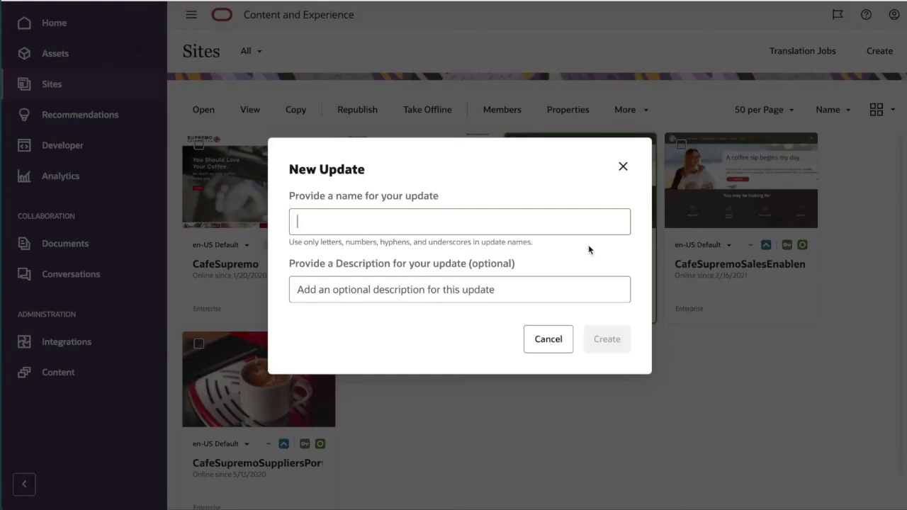
text(Demo)
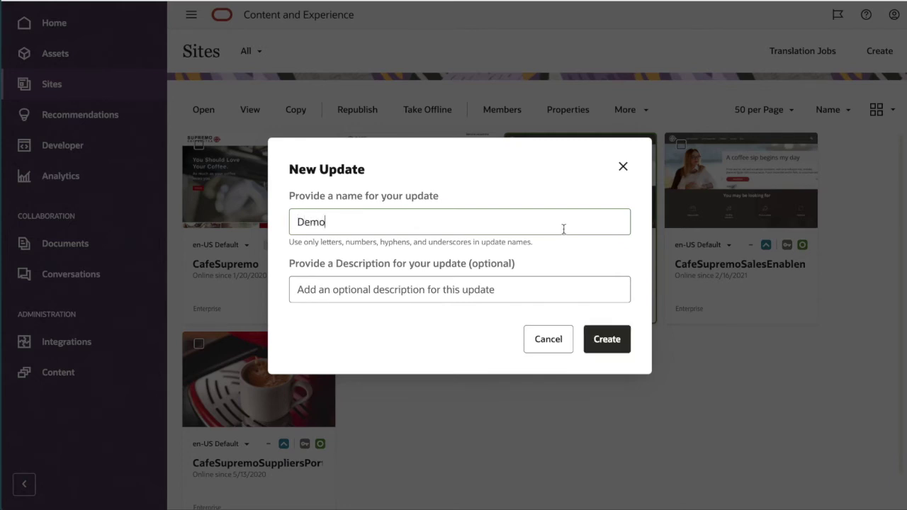
click(615, 342)
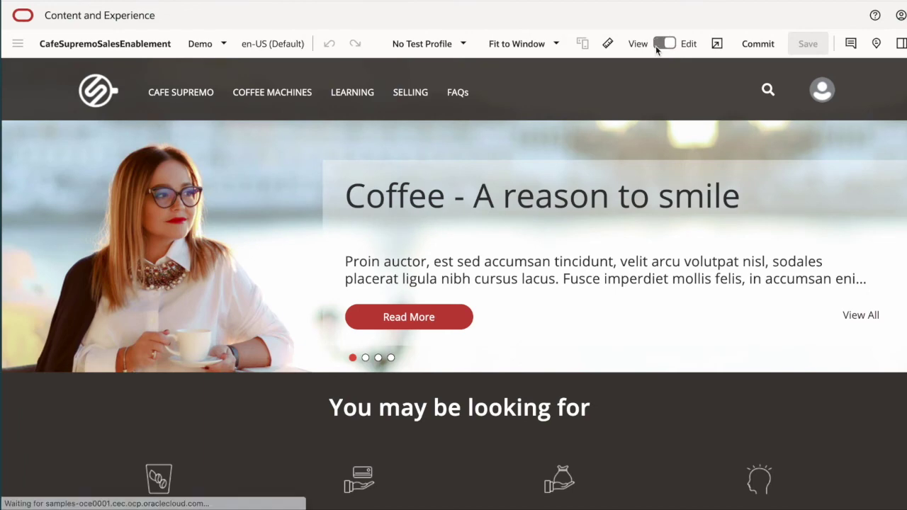
Switch the home page to editing and replace the Setup a Cafe heading text with Learning Videos.
scroll(590, 190, down, 10)
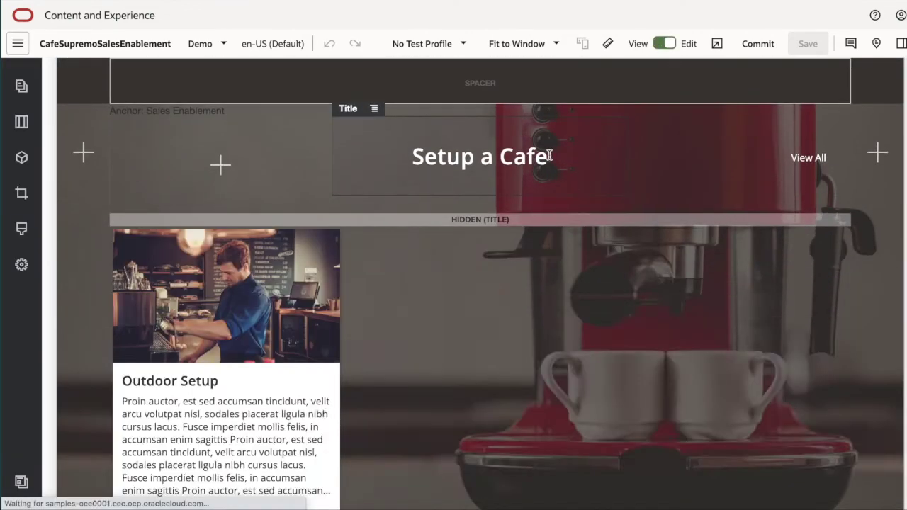
click(550, 157)
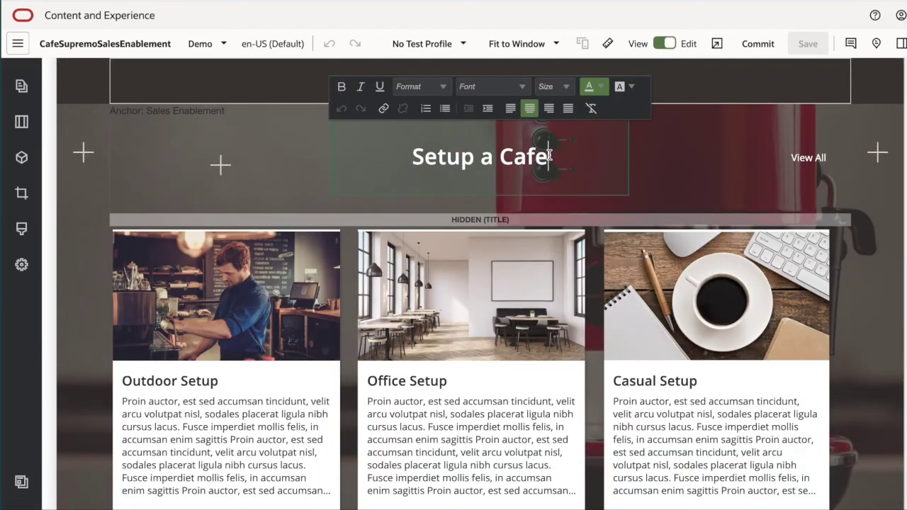
drag(549, 156, 400, 151)
key(BackSpace)
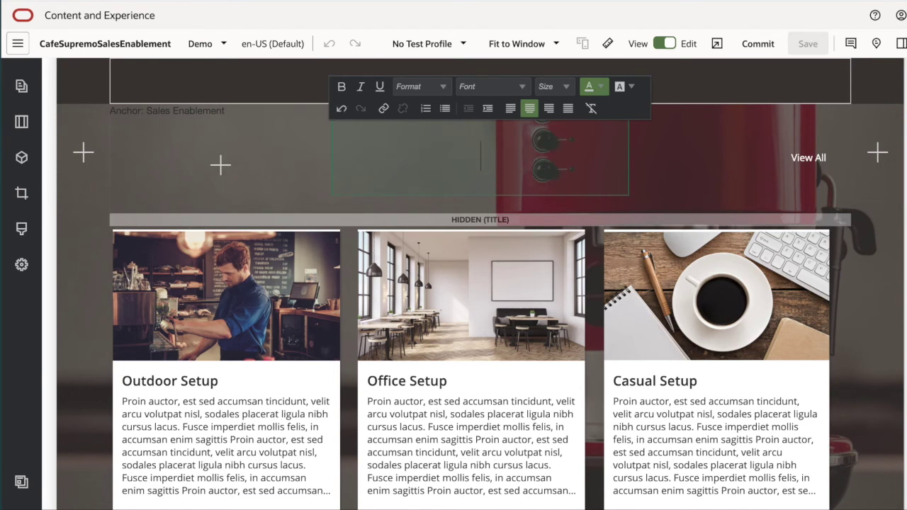
text(Learning Videos)
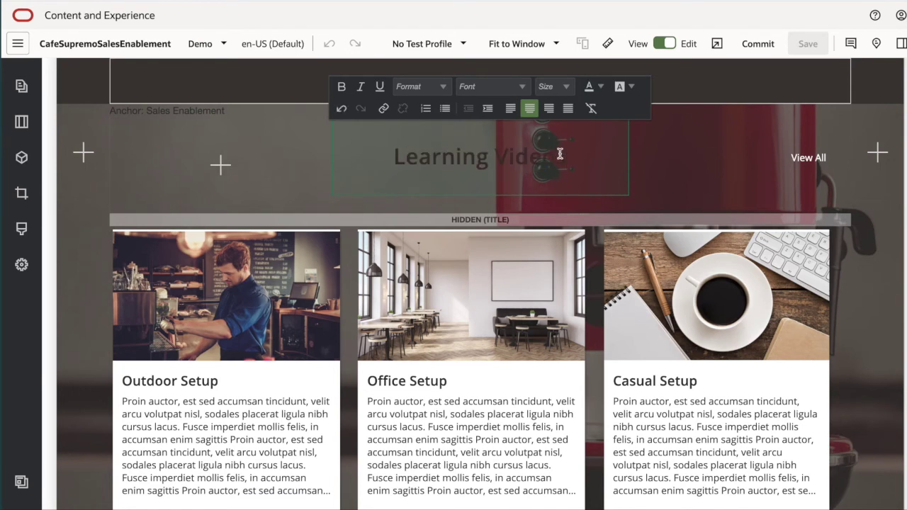
Set the text color of the Learning Videos heading to white (FFFFFF).
drag(567, 155, 341, 153)
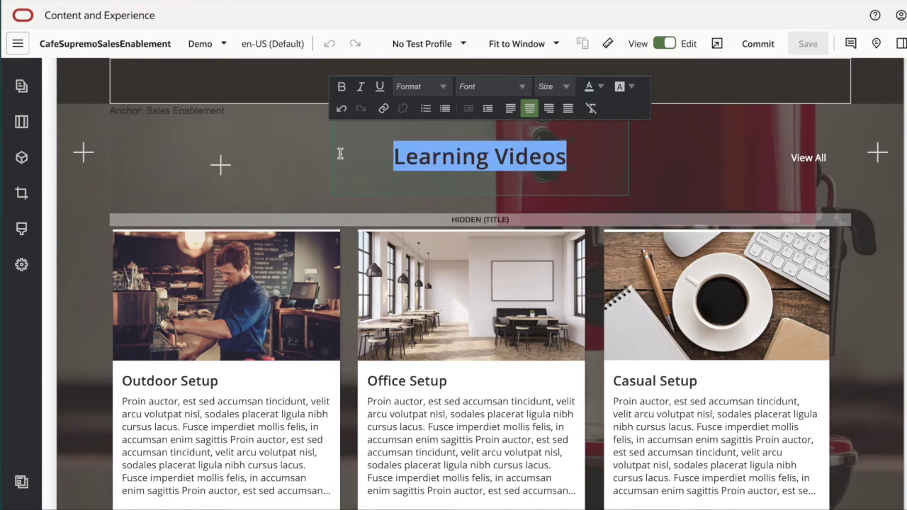
click(596, 89)
click(592, 205)
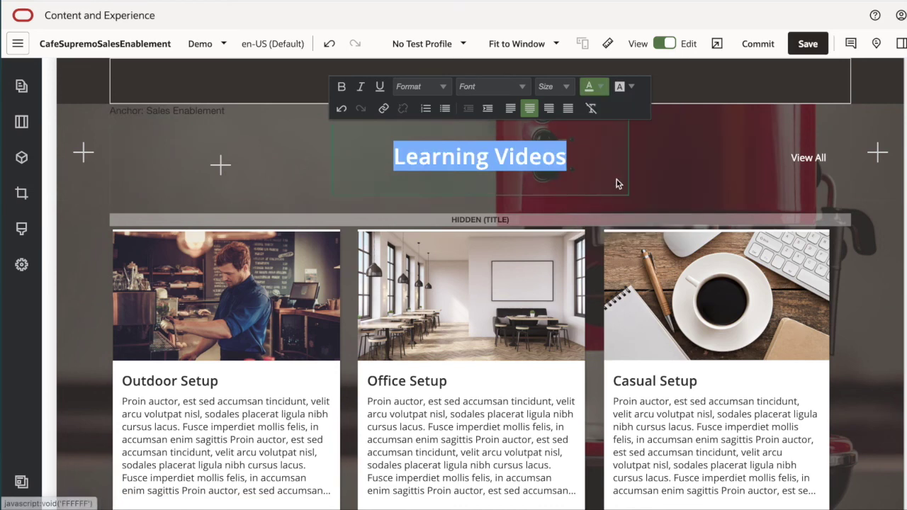
click(649, 180)
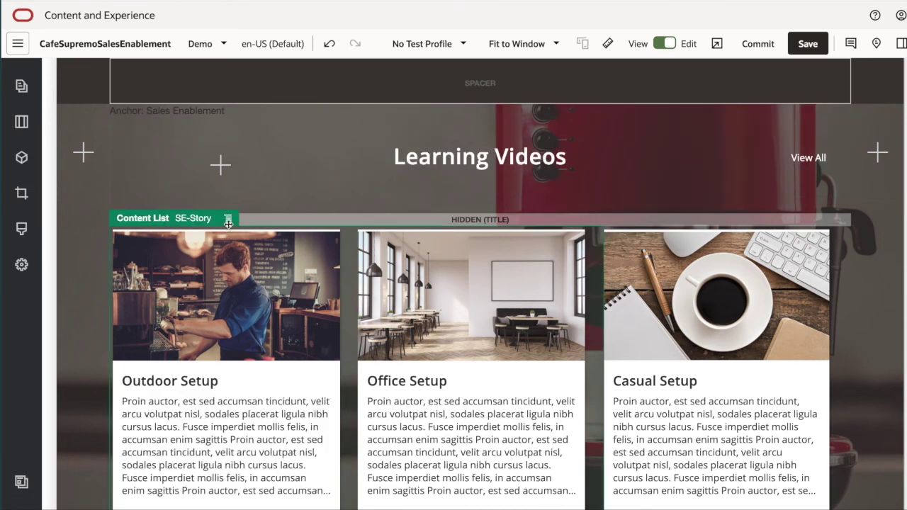
Set the SE-Story content list's additional query string to fields.category mt "Learning Videos" and save the Demo update.
click(228, 222)
click(268, 296)
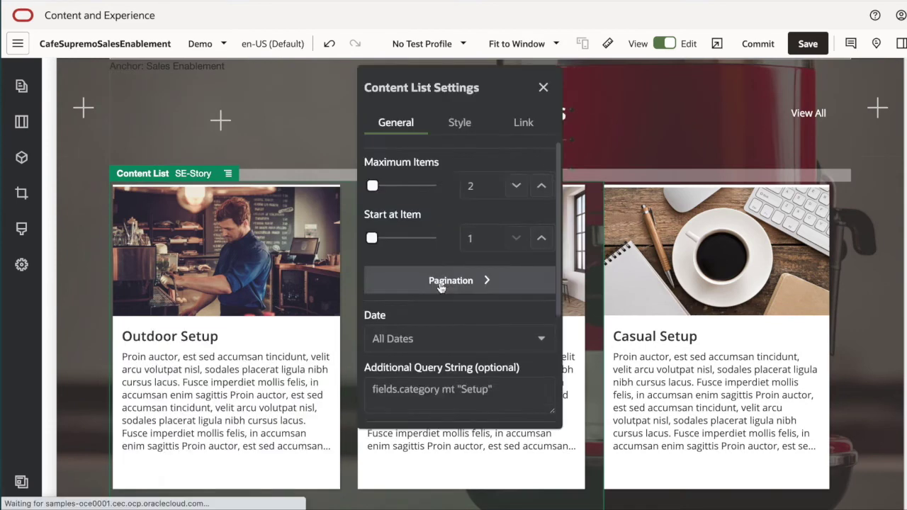
scroll(453, 315, down, 5)
scroll(456, 300, up, 5)
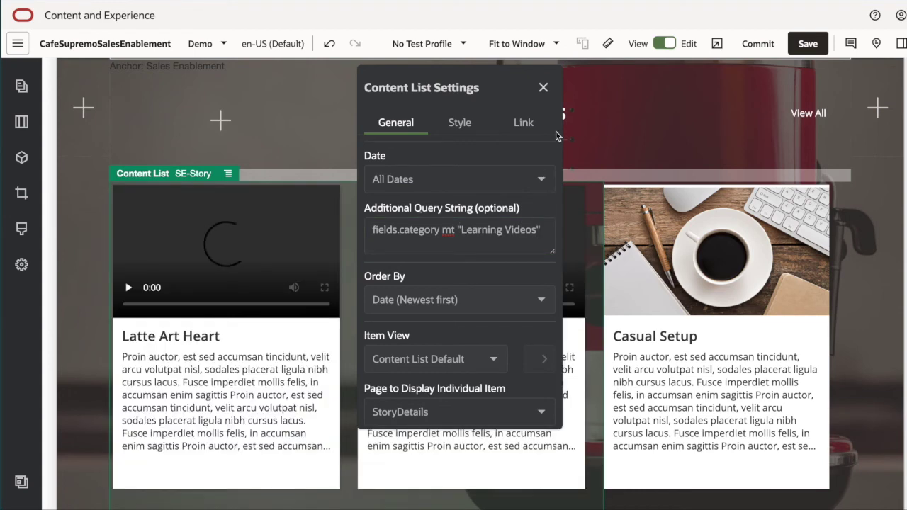
click(544, 90)
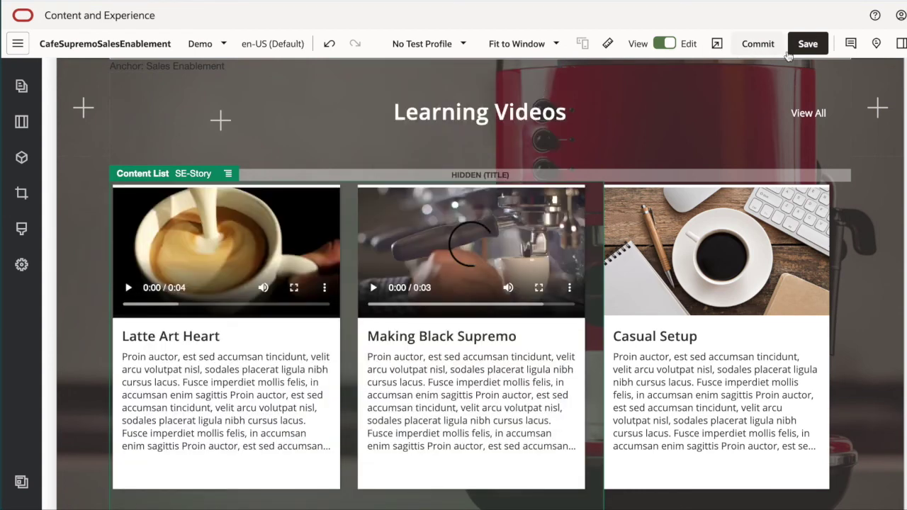
click(808, 43)
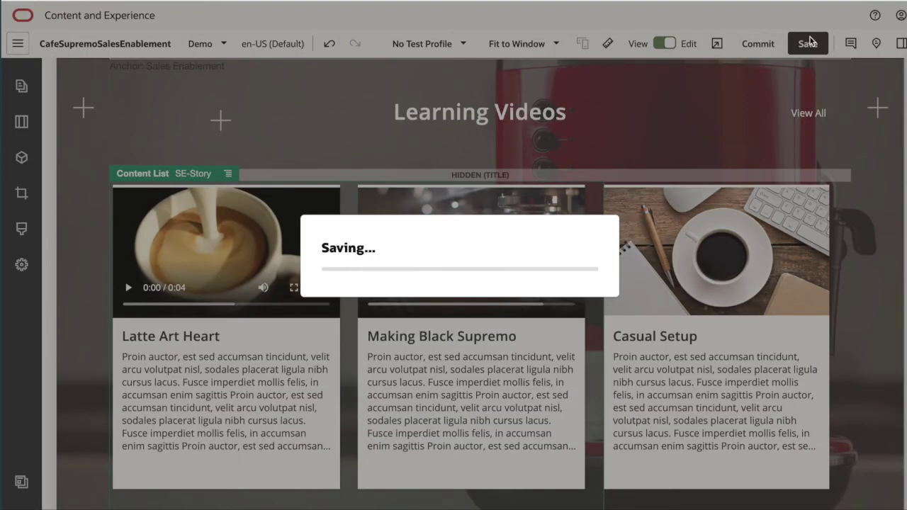
Look over the edited home page, preview the Demo update and check its Learning Videos section.
scroll(293, 383, down, 2)
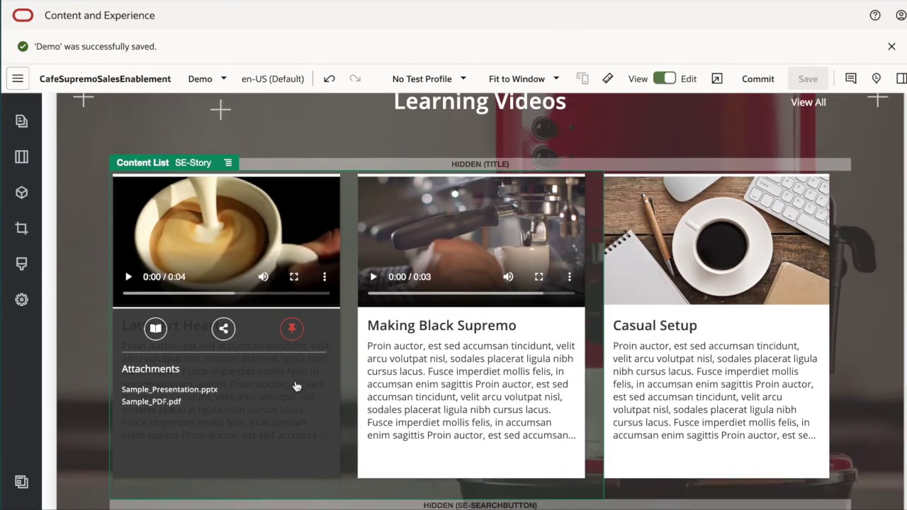
mouse_move(390, 369)
scroll(390, 369, up, 1)
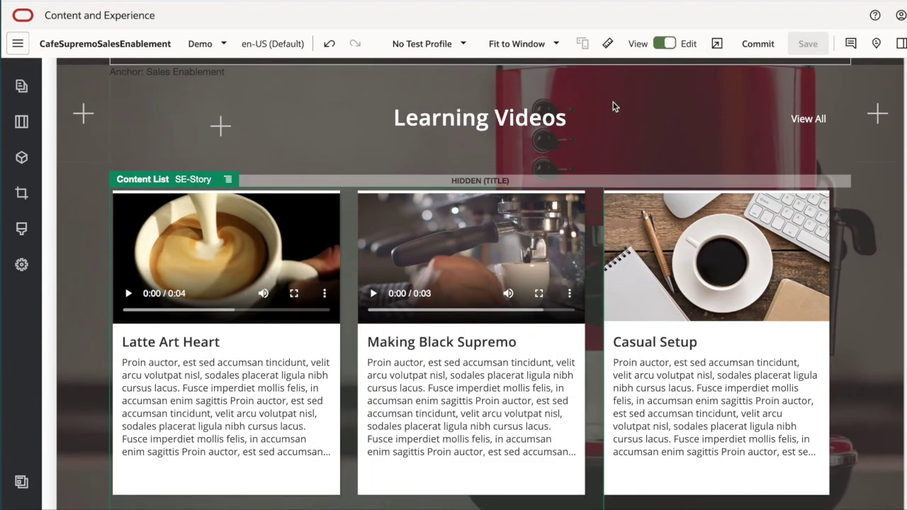
scroll(614, 106, up, 6)
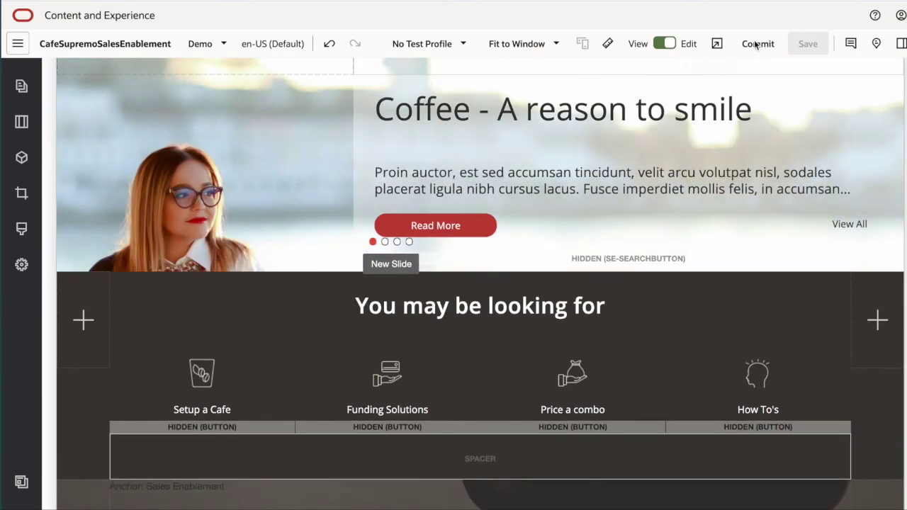
scroll(739, 86, up, 3)
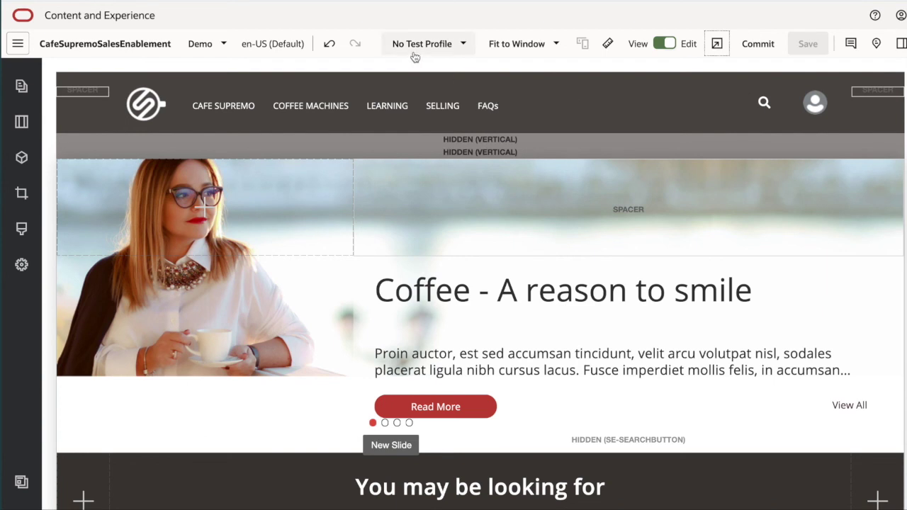
click(609, 44)
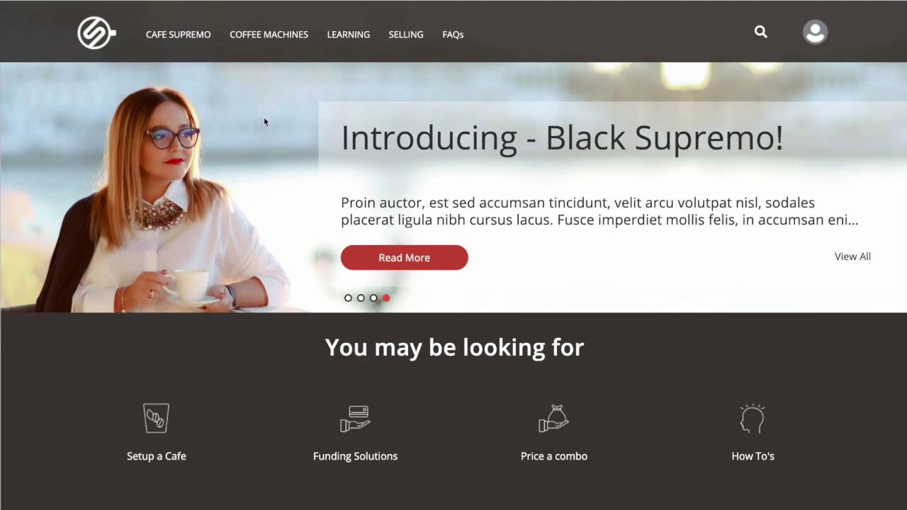
scroll(263, 118, down, 20)
scroll(263, 121, up, 15)
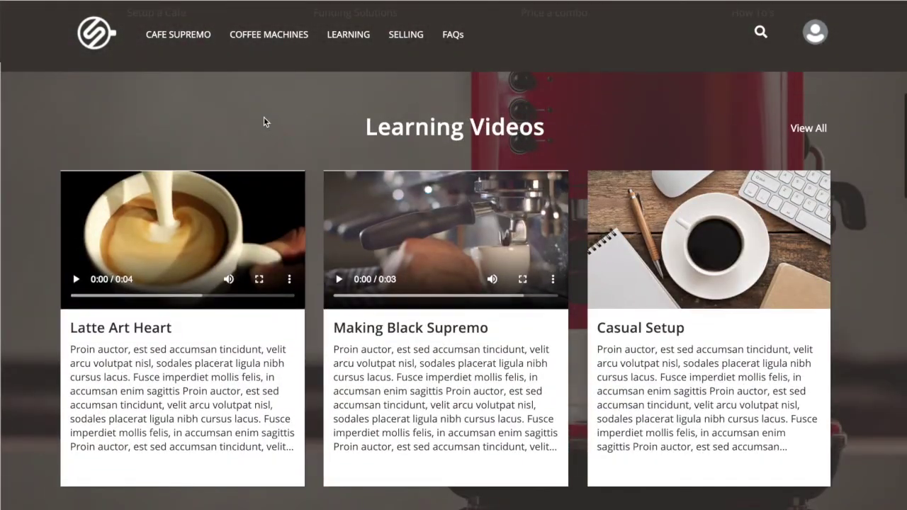
Open the Cafe Supremo page in the preview and look through its content down to Fresh Arrivals.
scroll(264, 122, up, 10)
scroll(466, 209, down, 3)
scroll(466, 211, down, 10)
scroll(467, 211, down, 8)
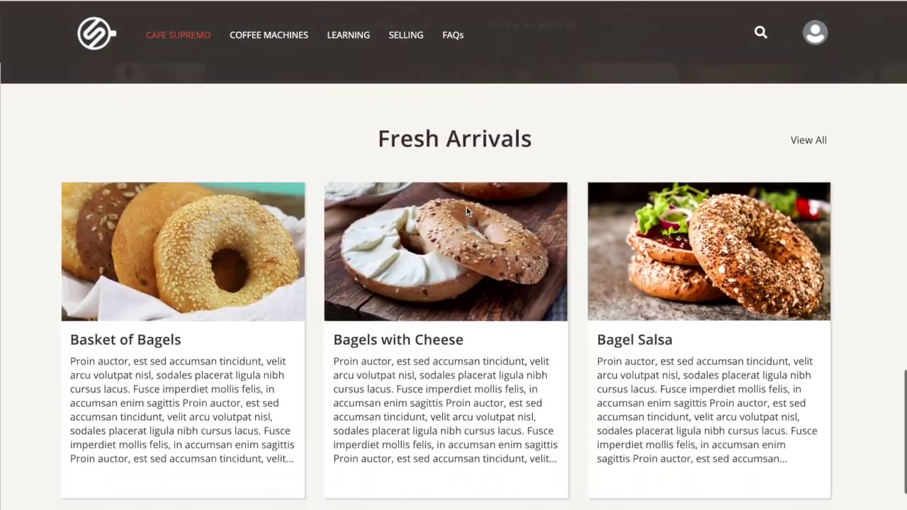